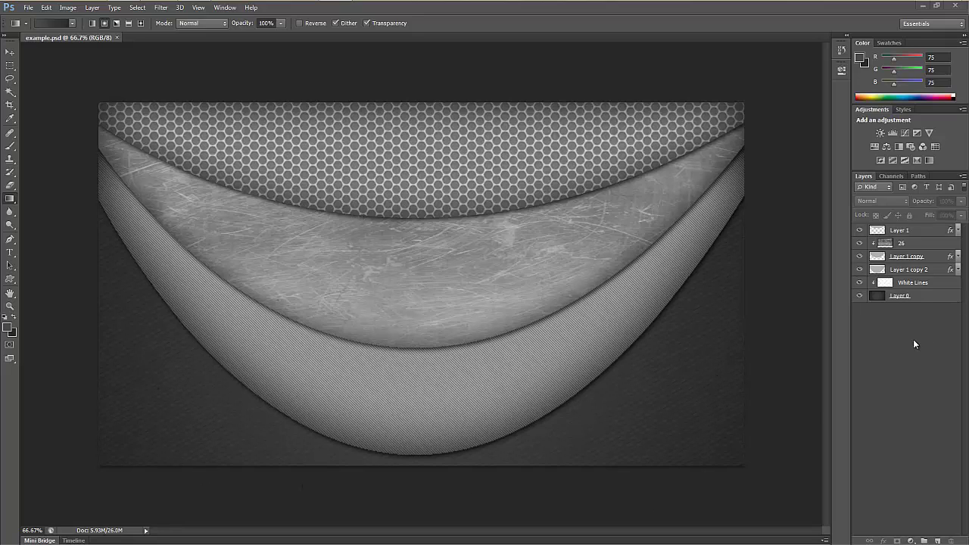
Open the New document dialog with the HD preset at 1920×1080 pixels
left_click(27, 11)
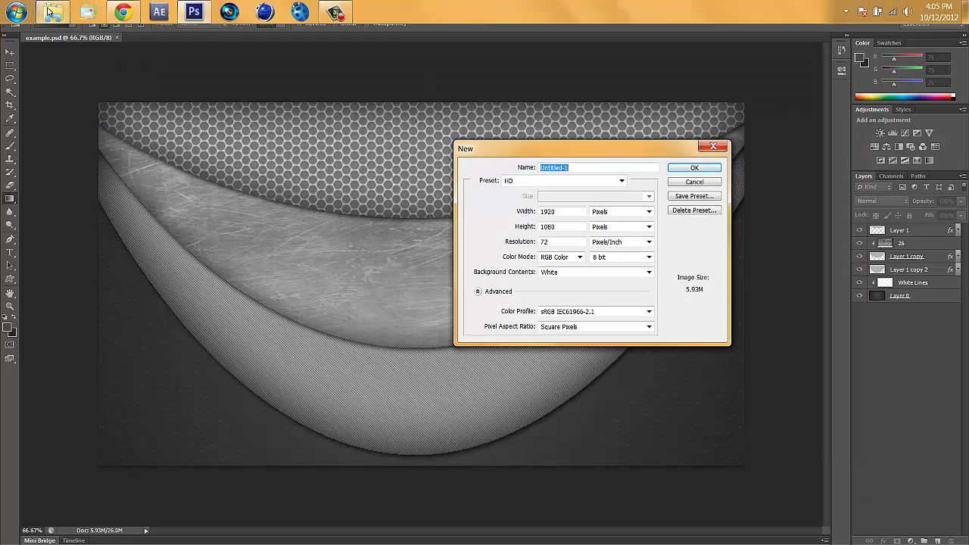
left_click(47, 11)
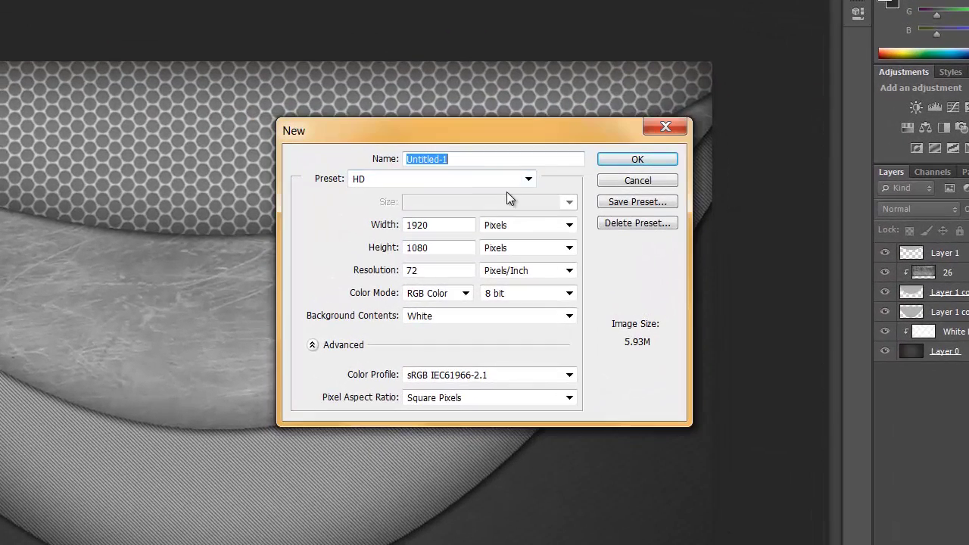
After trying the U.S. Paper preset, create Untitled-1 from the HD 1920×1080 preset
left_click(485, 221)
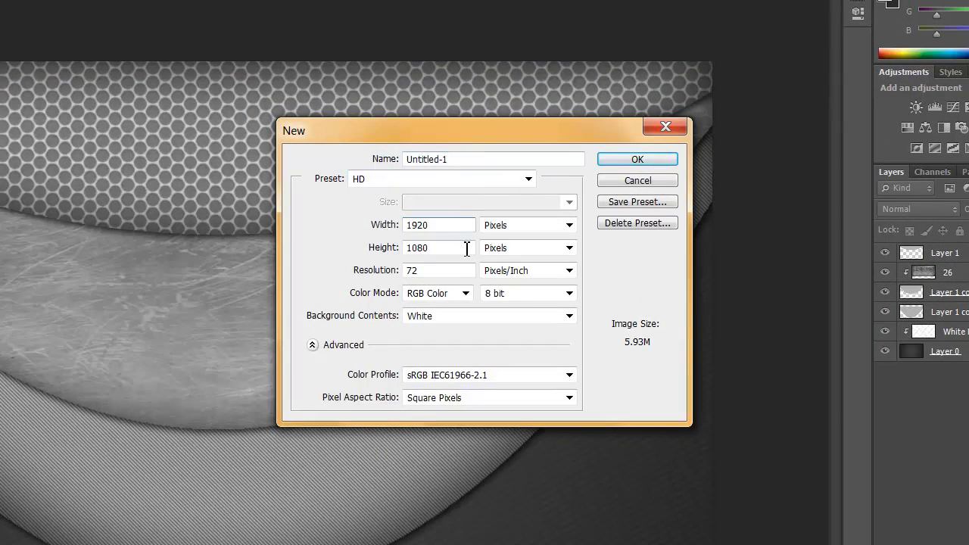
left_click(568, 225)
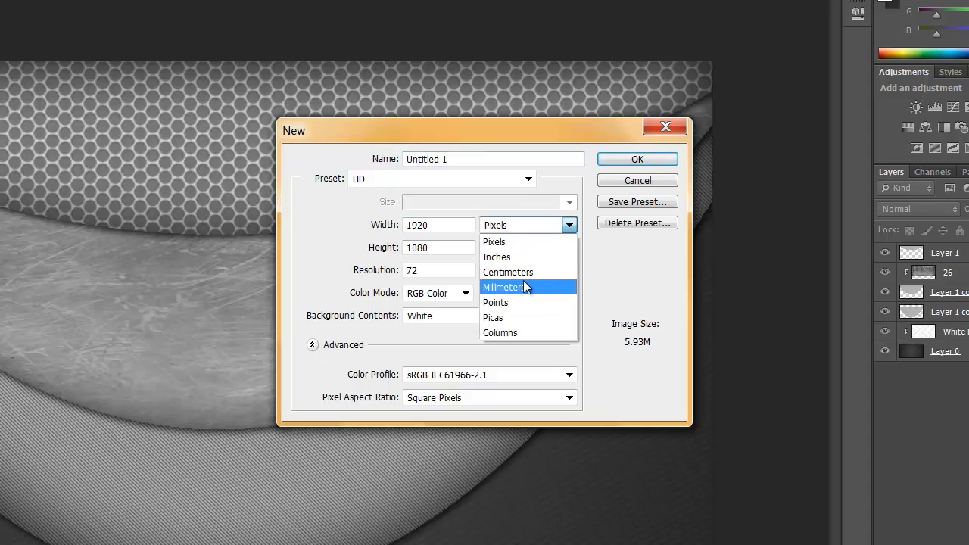
left_click(537, 226)
left_click(529, 180)
left_click(498, 272)
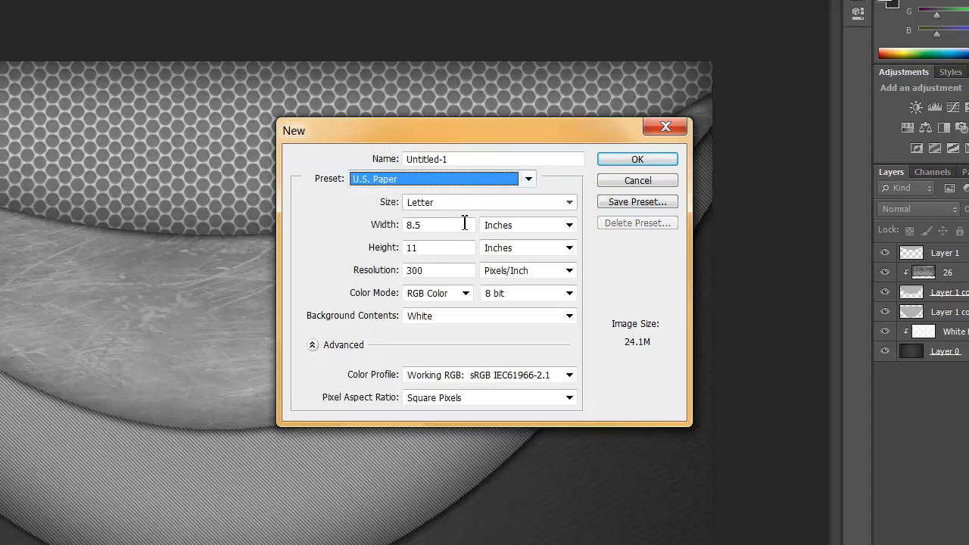
left_click_drag(461, 225, 415, 247)
key("BackSpace")
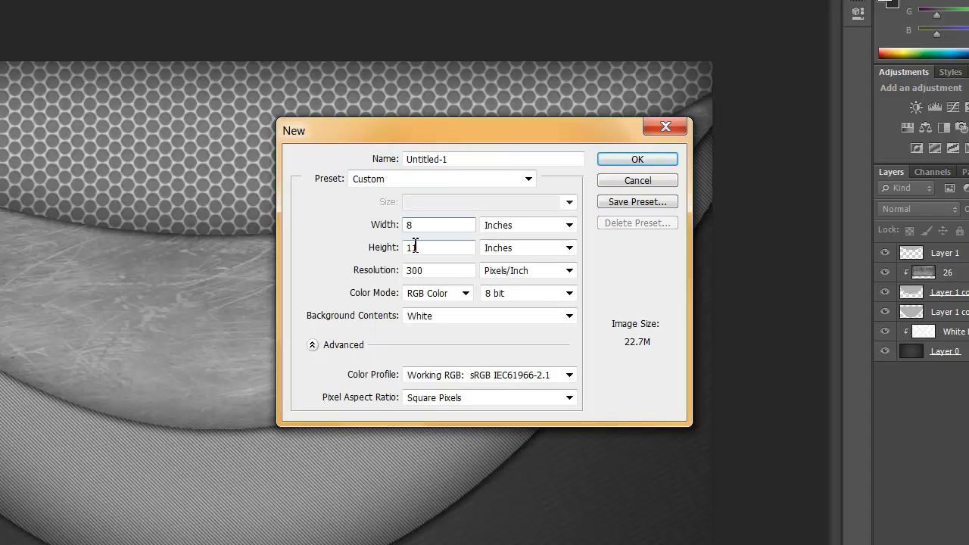
left_click(442, 251)
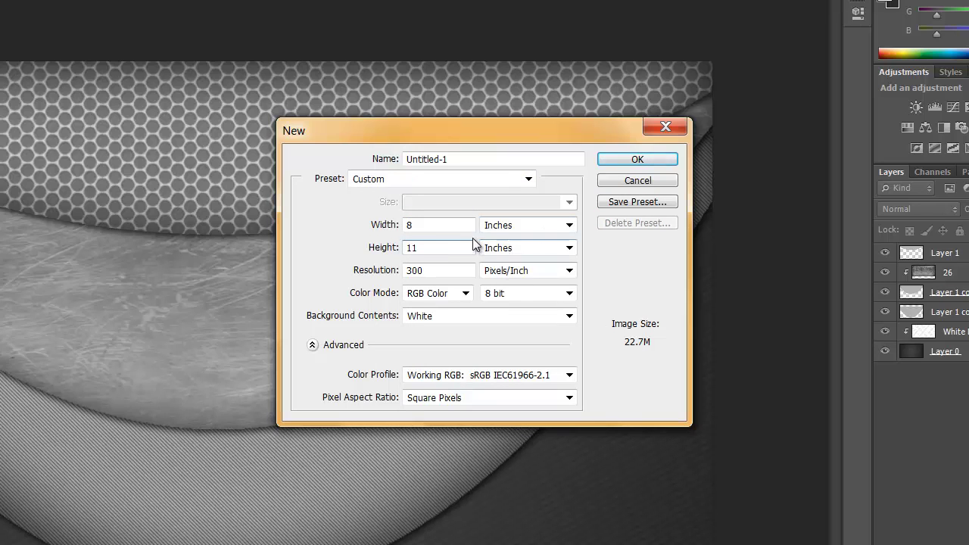
left_click(522, 179)
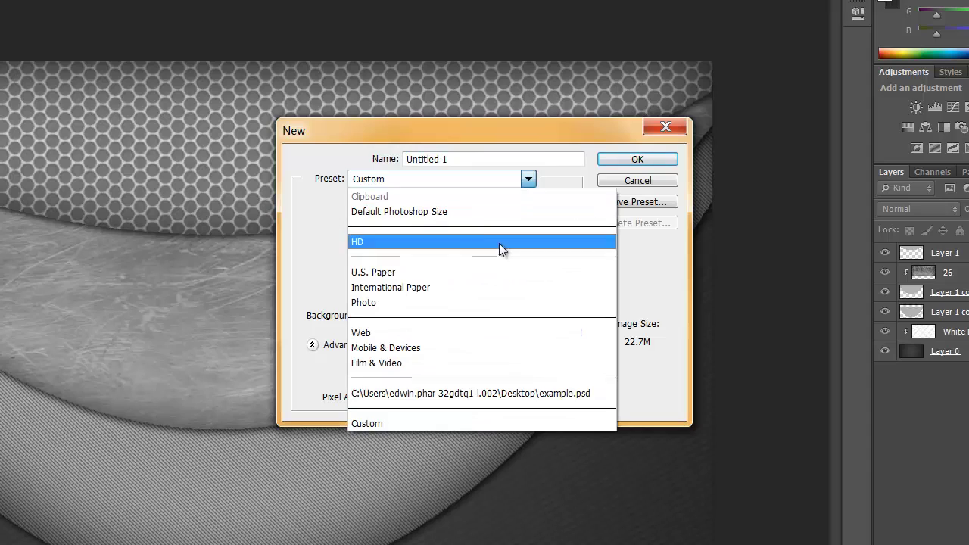
left_click(499, 243)
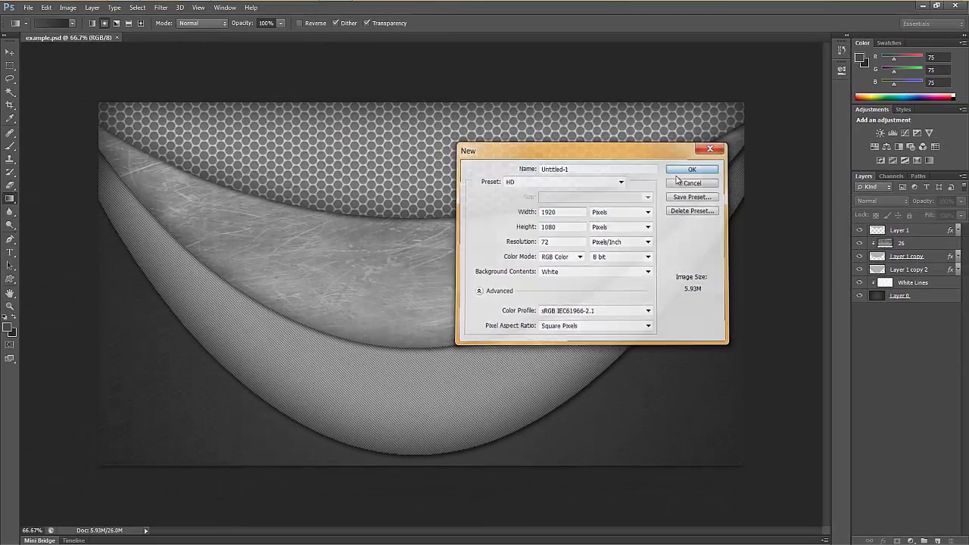
left_click(685, 170)
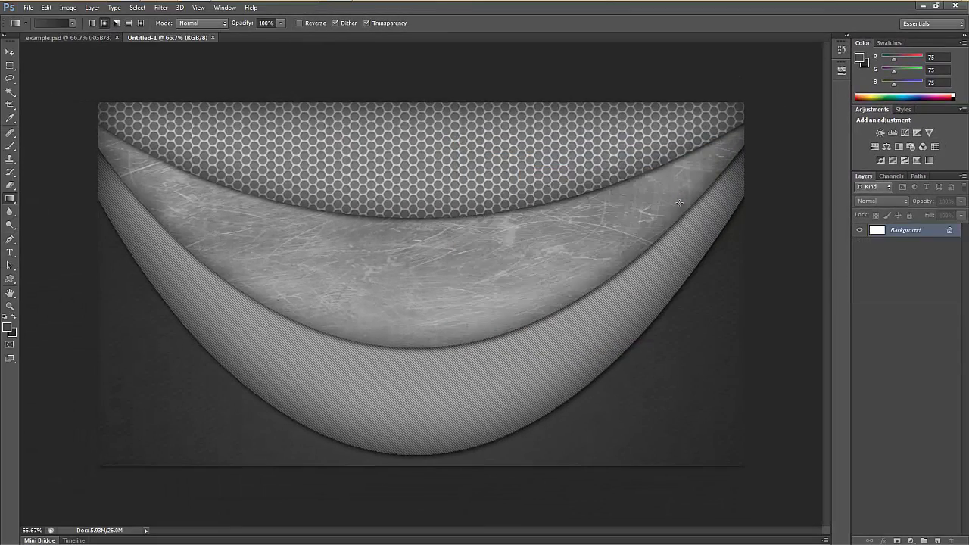
Convert the Background into Layer 0 and reset colours to default black and white
double_click(935, 233)
key("Return")
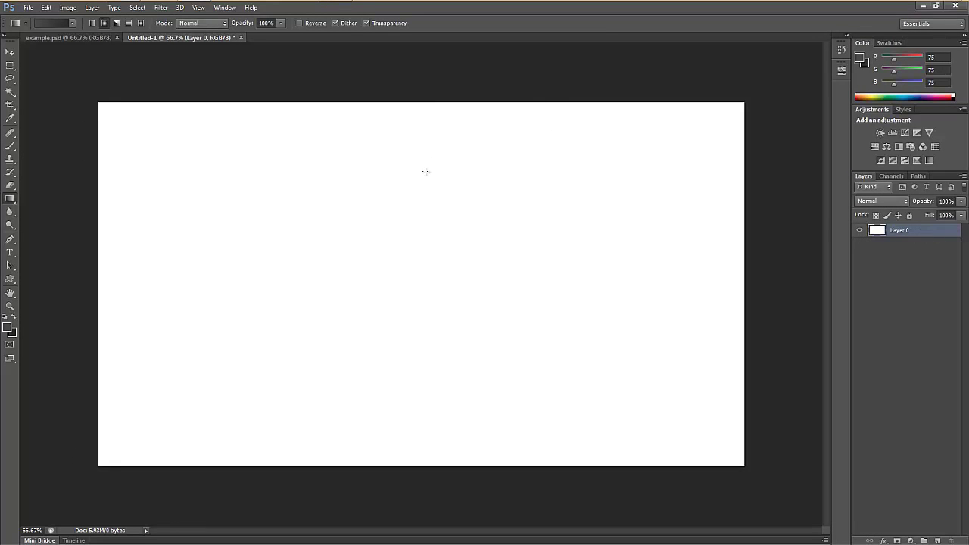
key("d")
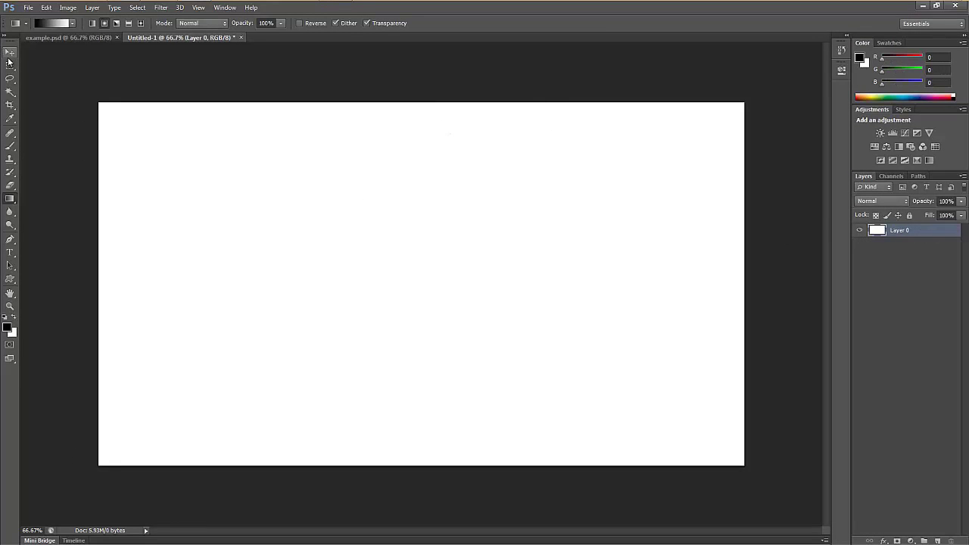
left_click(15, 199)
left_click(45, 204)
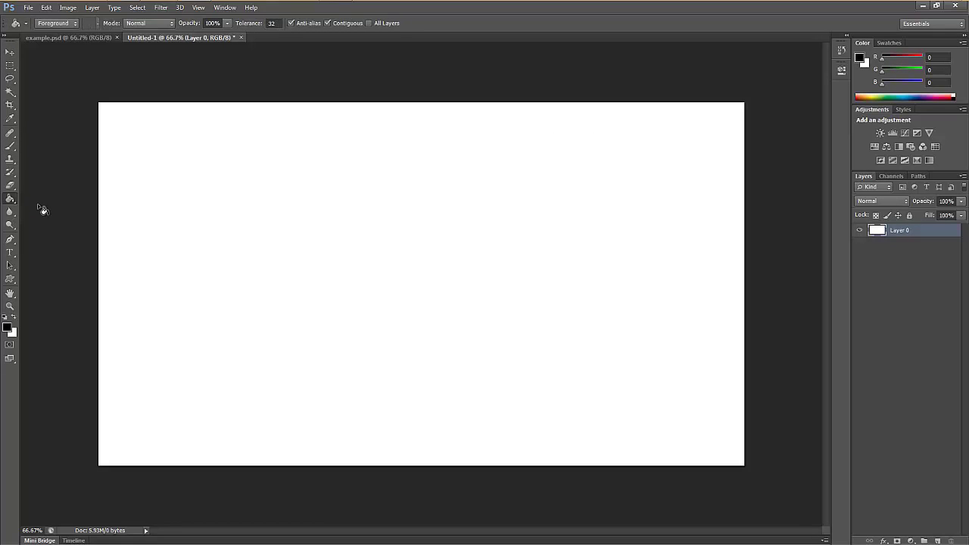
Set the foreground to medium grey 585858 and the background to dark grey 282828
left_click(9, 330)
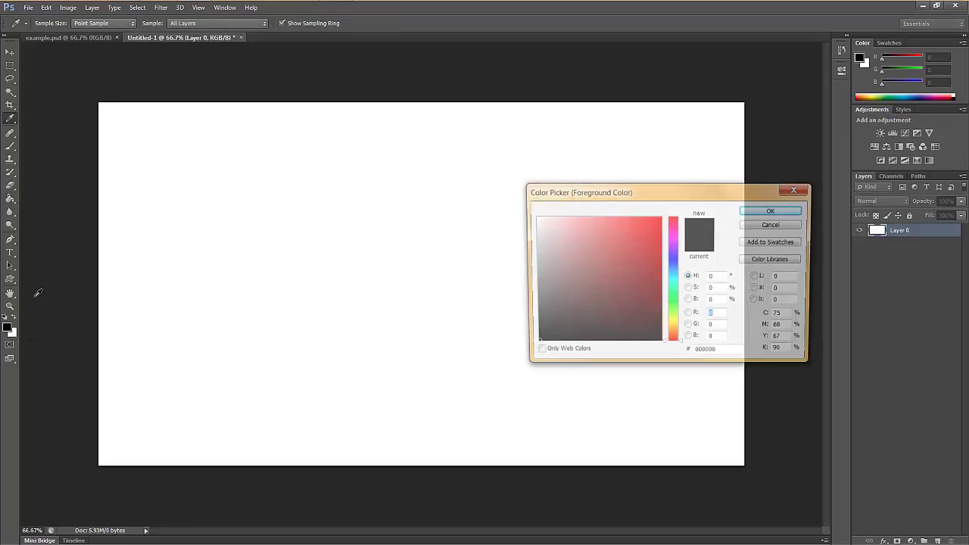
left_click_drag(550, 332, 495, 313)
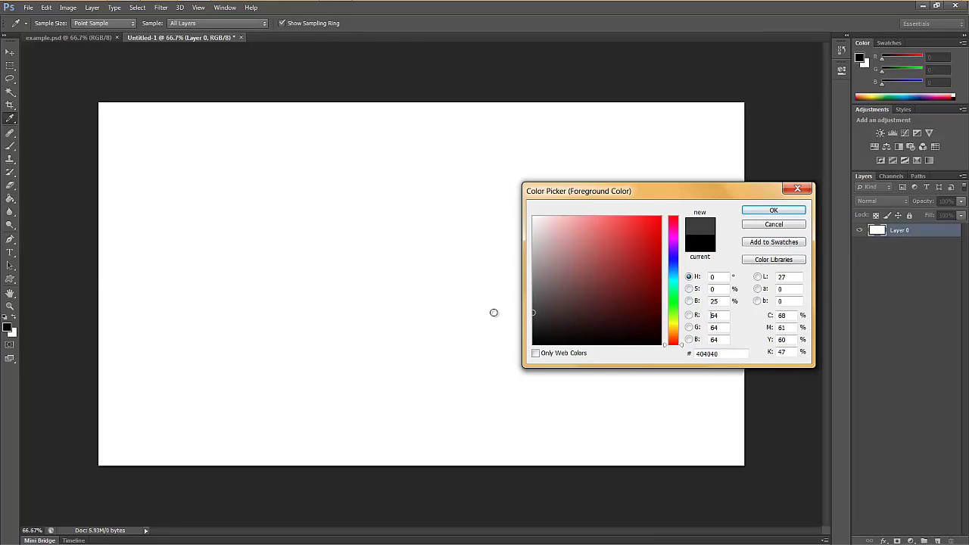
left_click(774, 210)
left_click(15, 317)
left_click(8, 327)
mouse_move(535, 312)
left_mouse_down()
mouse_move(523, 294)
mouse_move(497, 299)
left_mouse_up()
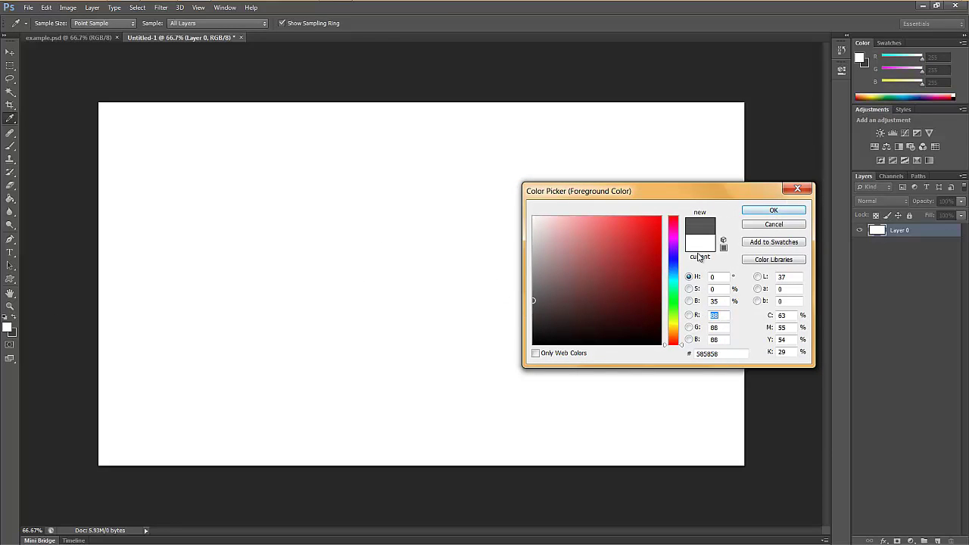
left_click(773, 211)
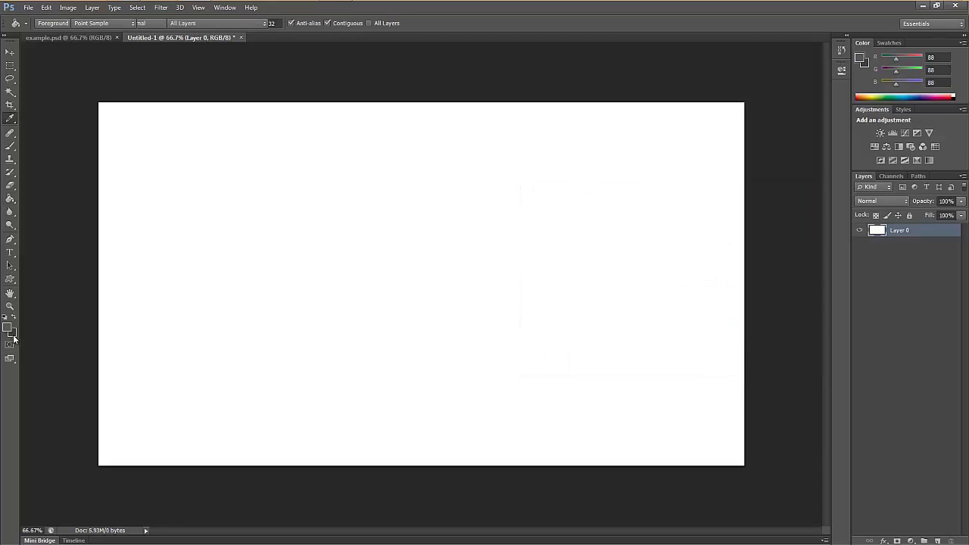
left_click(13, 336)
left_click_drag(533, 309, 530, 325)
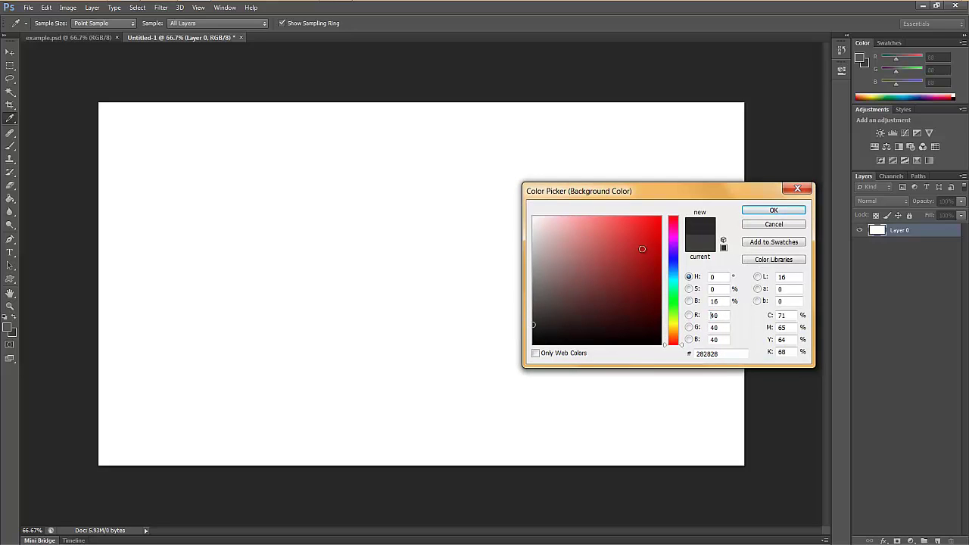
left_click(773, 211)
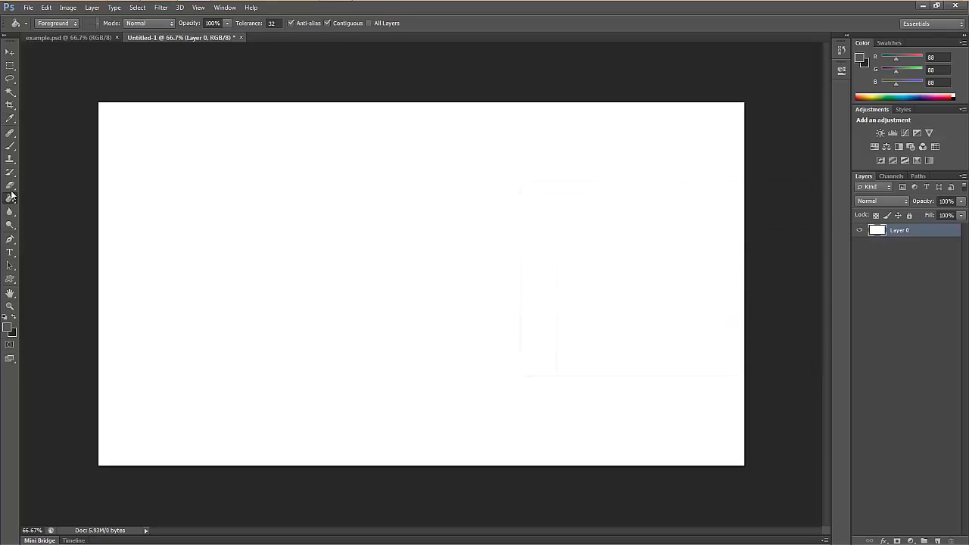
Select the Gradient tool with the Radial gradient style
right_click(10, 201)
left_click(62, 197)
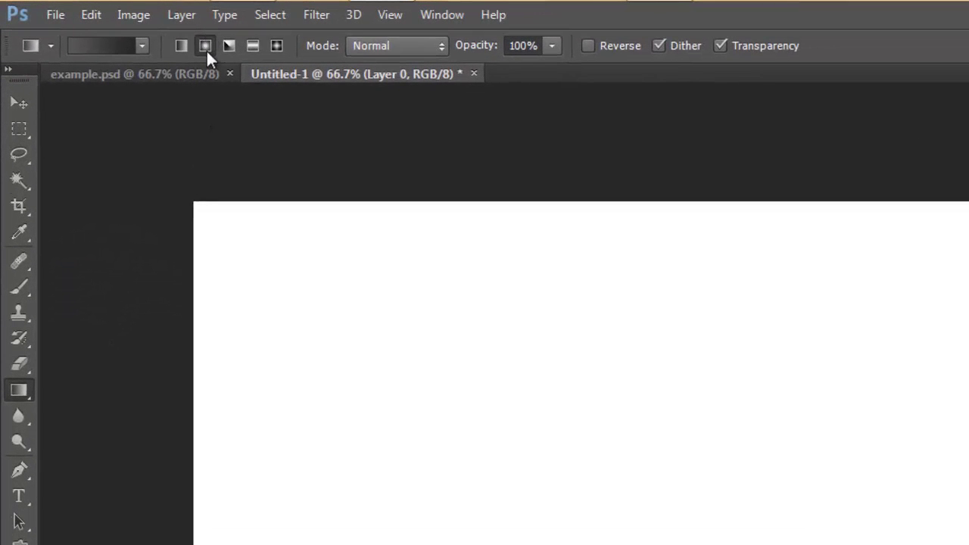
left_click(183, 46)
left_click(205, 47)
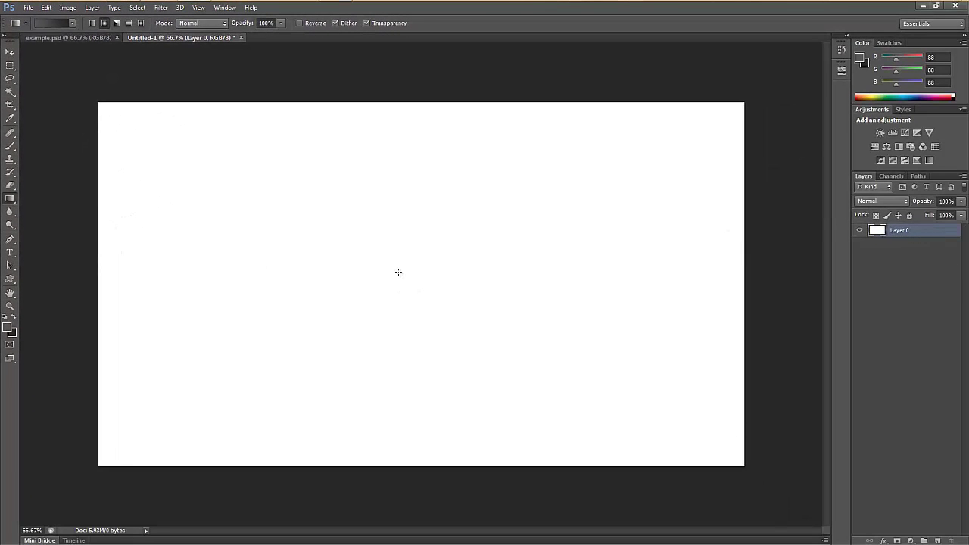
Drag a radial gradient on Layer 0 from the canvas centre to the top-right corner
left_click_drag(403, 288, 748, 102)
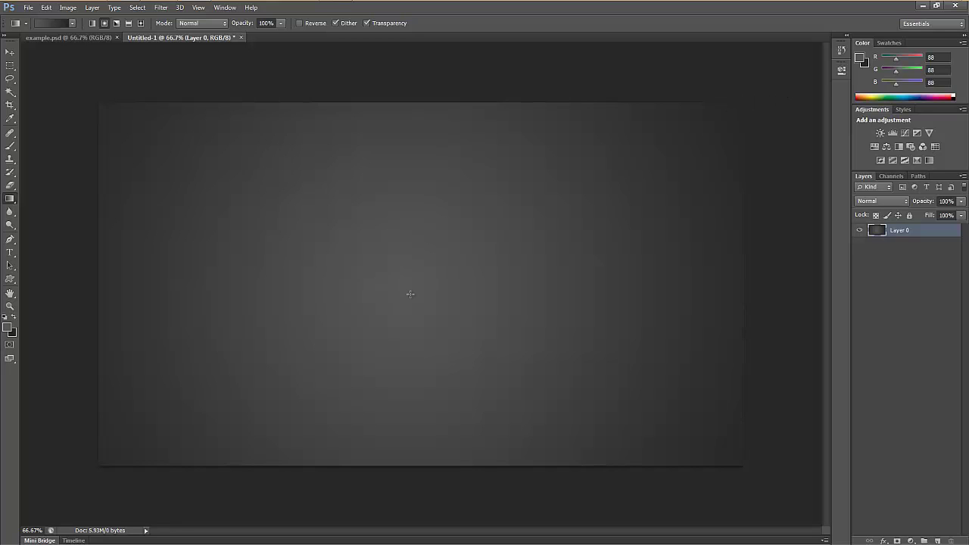
left_click(10, 52)
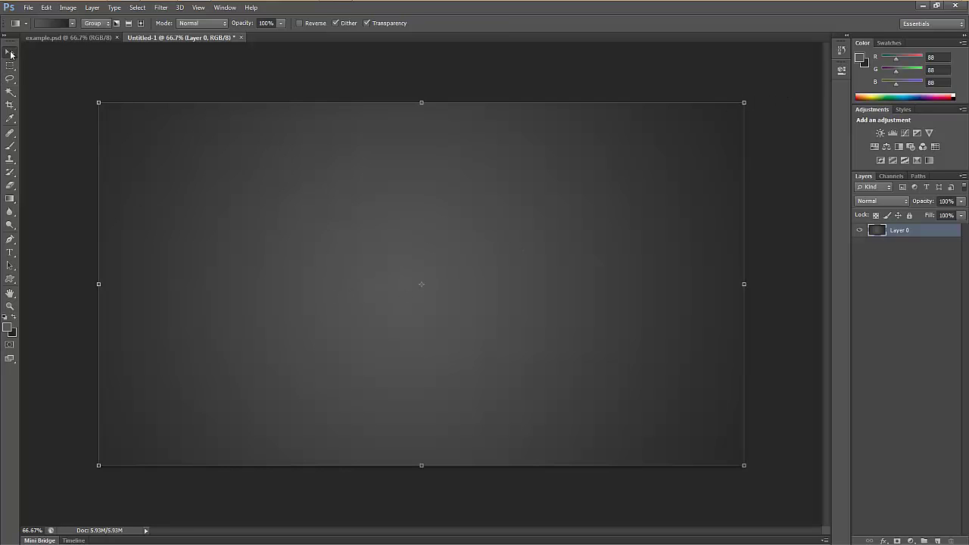
left_click(916, 318)
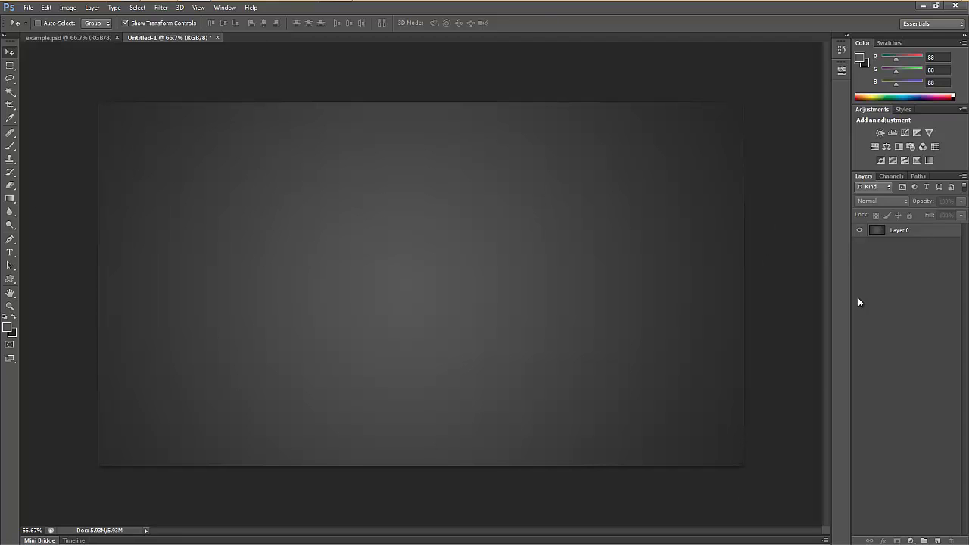
Place White Lines.png from Desktop > Editing > Images into the document
left_click(29, 8)
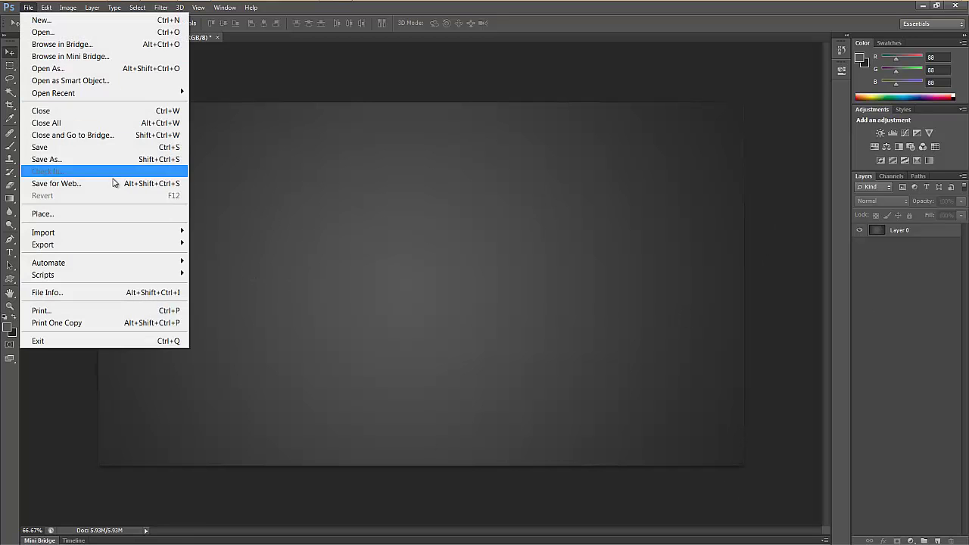
left_click(124, 217)
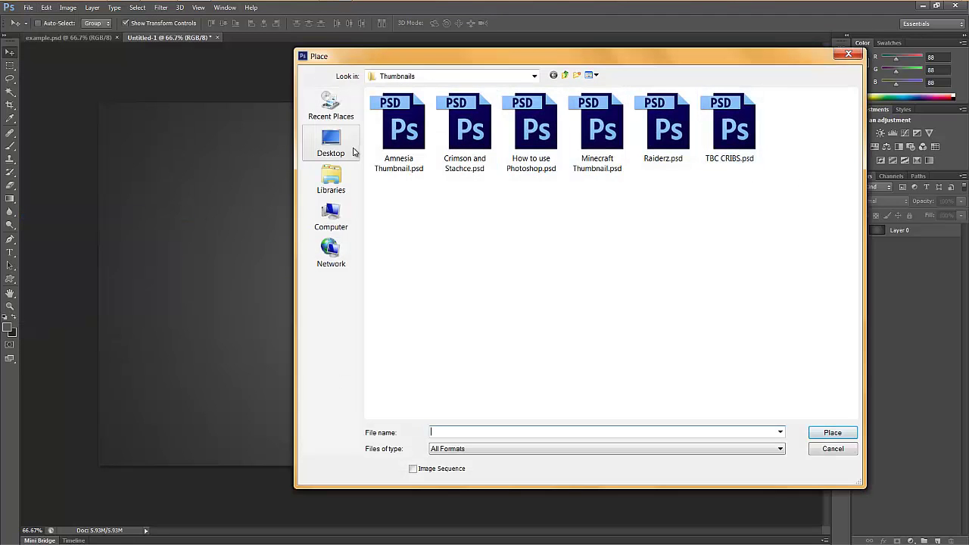
left_click(349, 148)
double_click(584, 165)
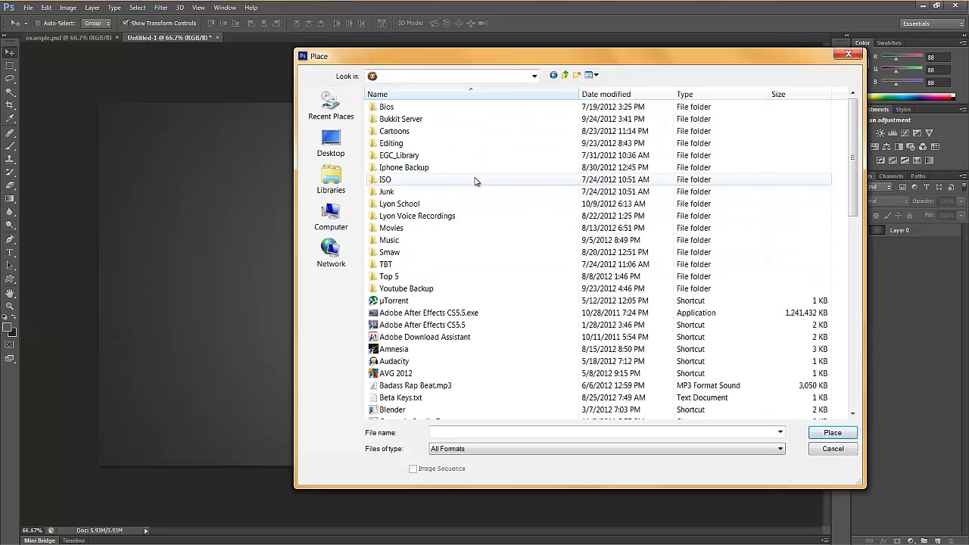
double_click(473, 143)
double_click(402, 216)
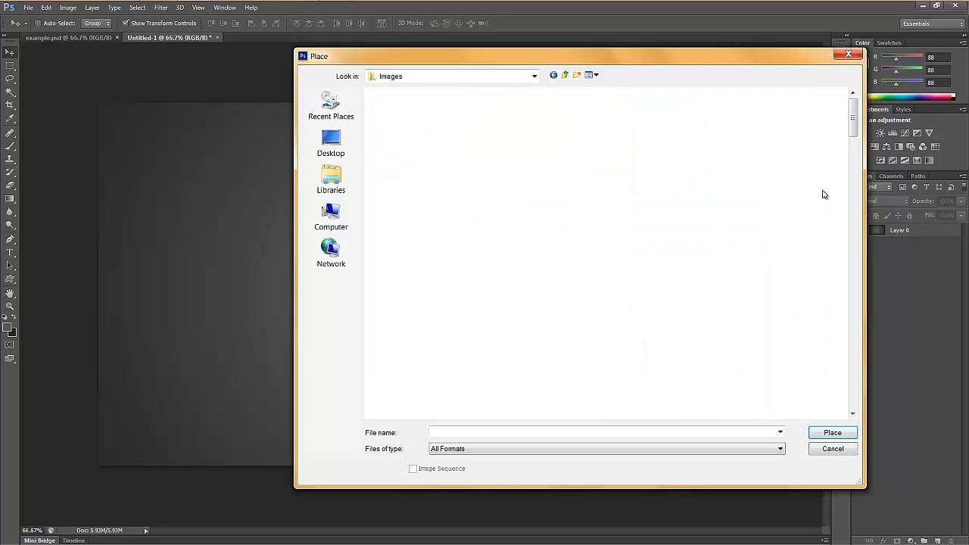
left_click_drag(853, 121, 853, 390)
left_click(614, 294)
double_click(614, 294)
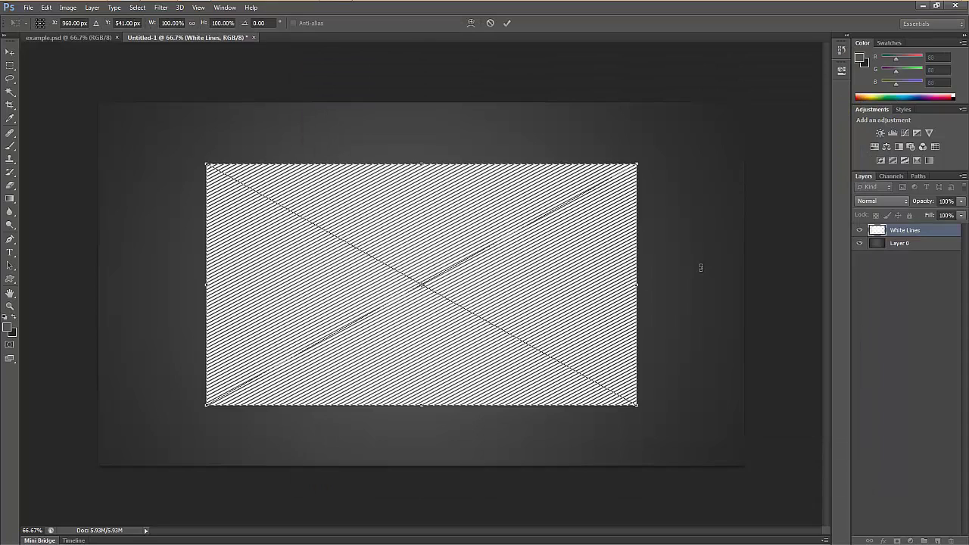
Stretch the placed White Lines pattern from corner to corner to cover the whole canvas
key("Return")
left_click_drag(205, 164, 99, 103)
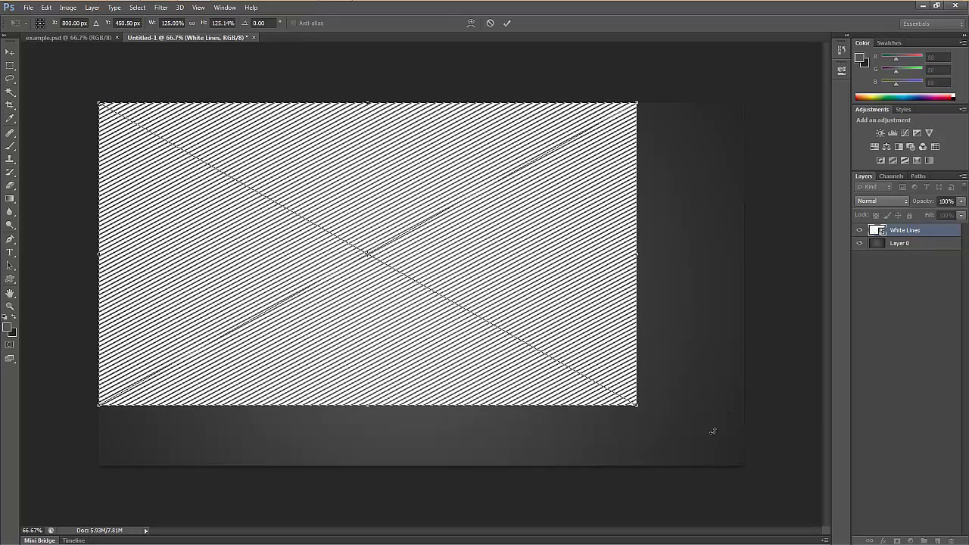
left_click_drag(640, 408, 743, 467)
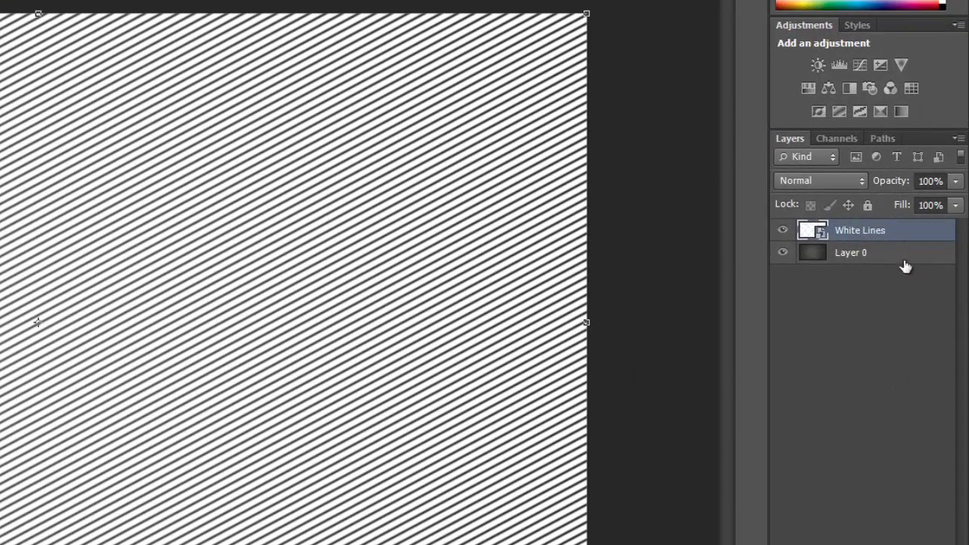
Rasterize the White Lines layer and lower its opacity to about 3%
right_click(904, 233)
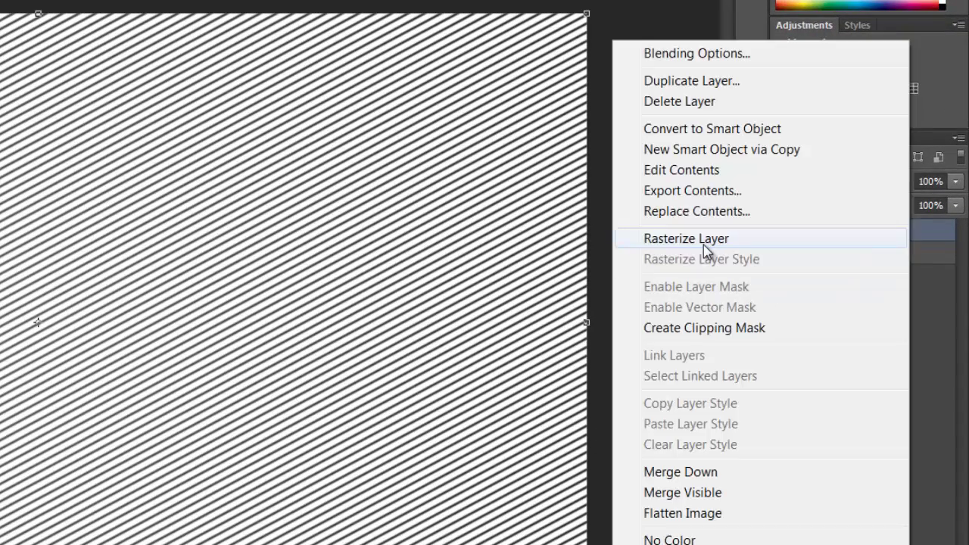
left_click(704, 241)
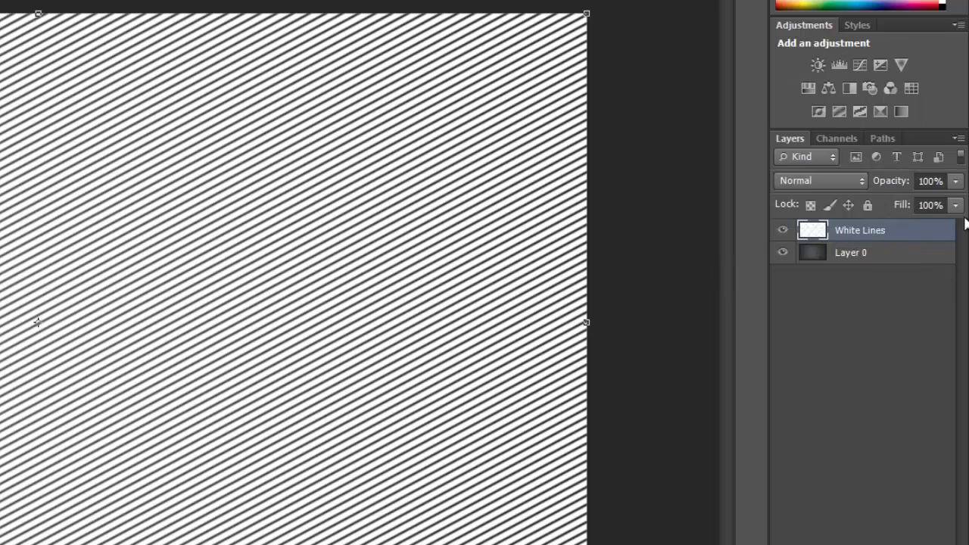
left_click(956, 181)
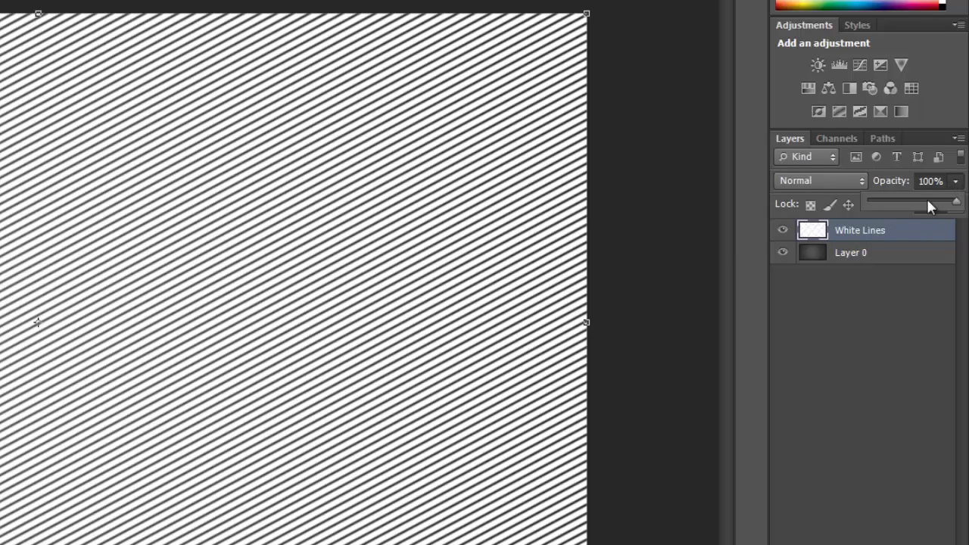
left_click(880, 202)
left_click_drag(878, 201, 873, 206)
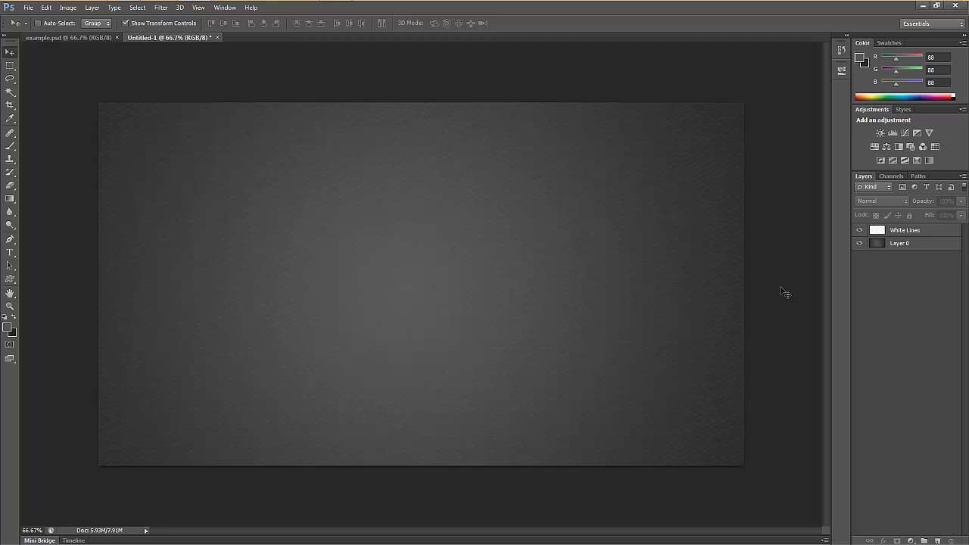
Add empty Layer 1 above White Lines and reset colours to black and white
left_click(938, 540)
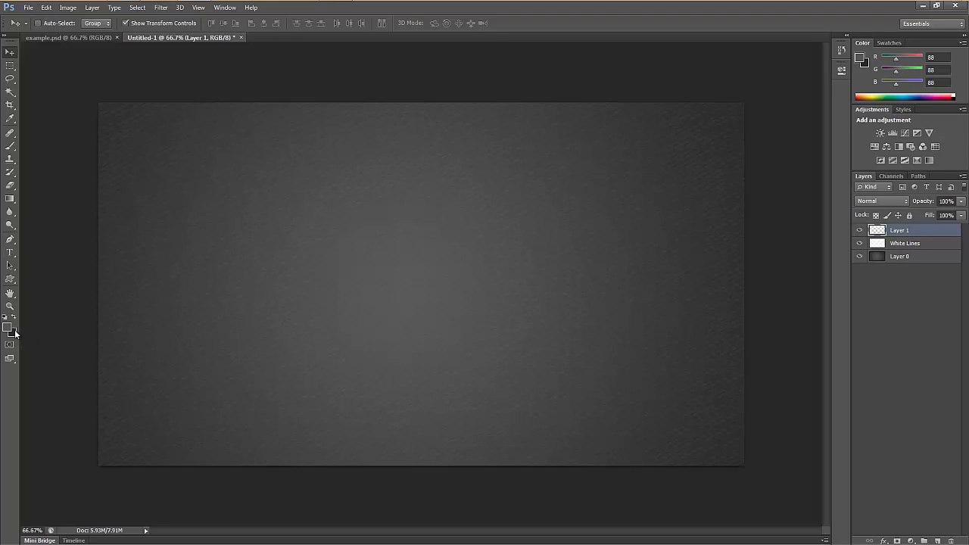
key("d")
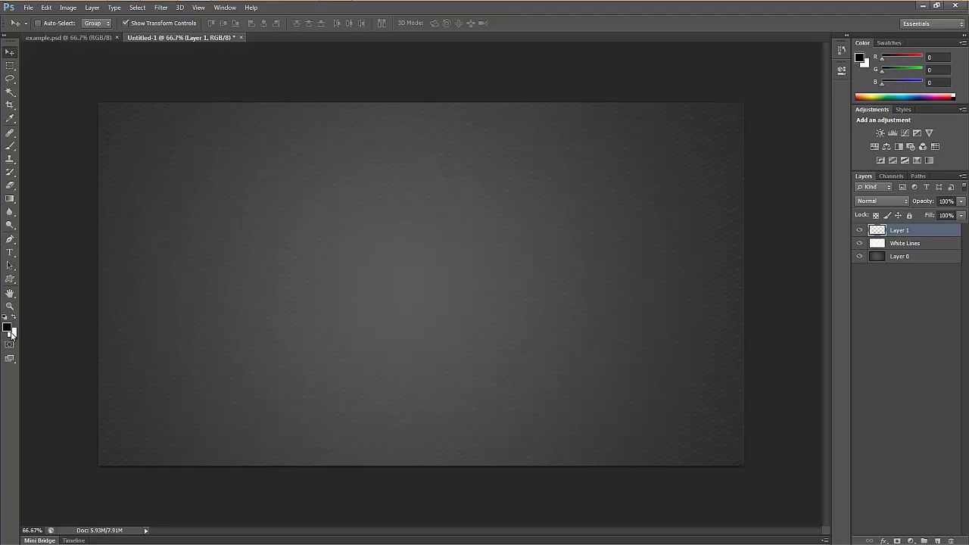
left_click(12, 242)
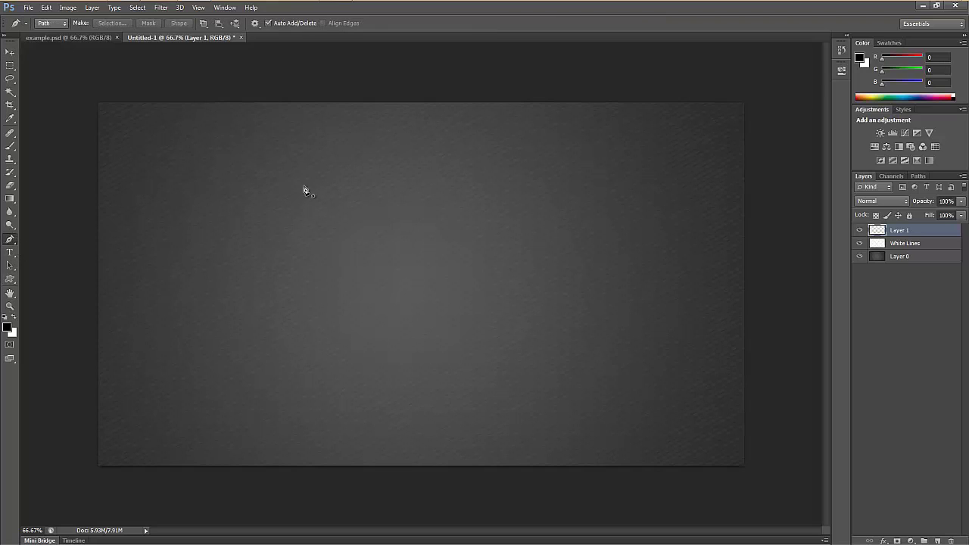
Draw a pen path from the canvas's left edge to its right edge, sagging downward
left_click(97, 140)
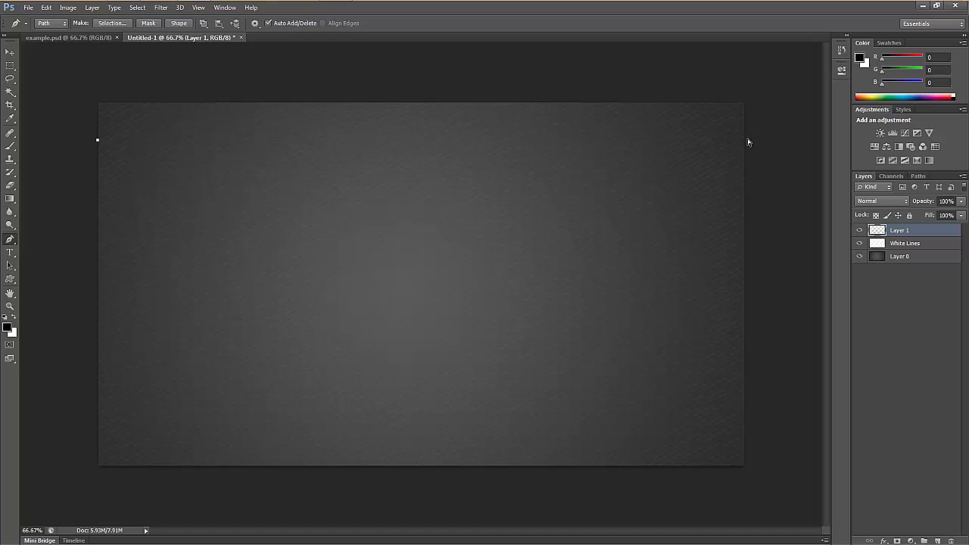
key("ctrl+minus")
key("ctrl+minus")
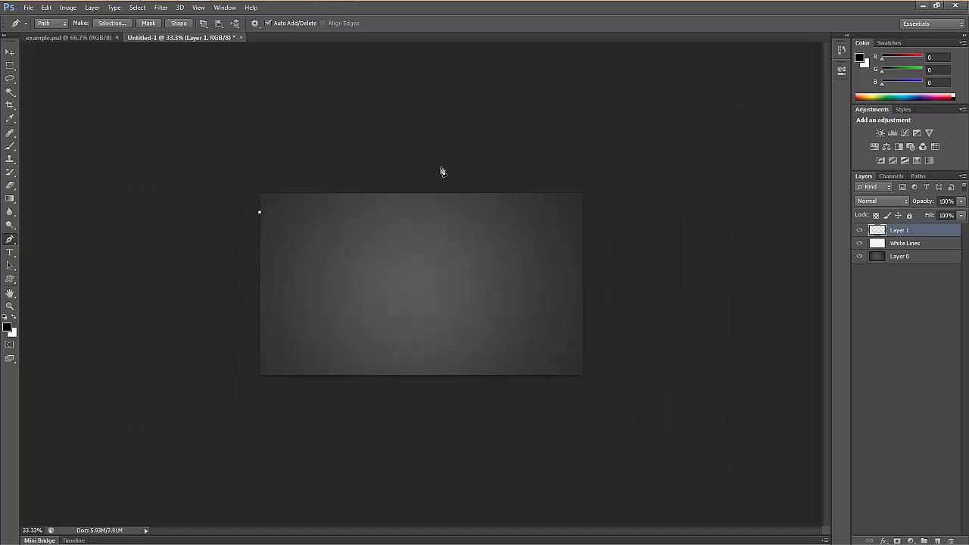
left_click(583, 212)
key("ctrl+z")
left_click_drag(585, 212, 831, 59)
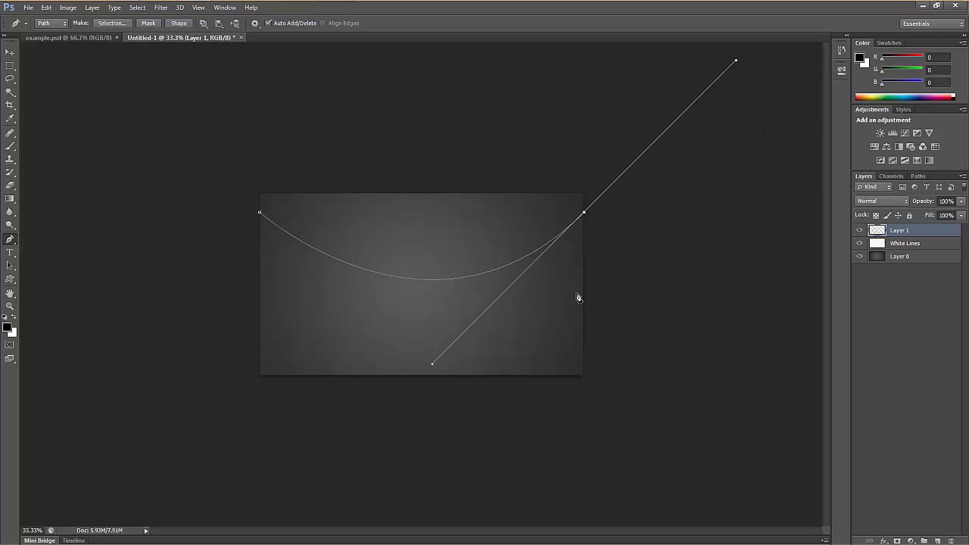
key("ctrl+plus")
key("ctrl+plus")
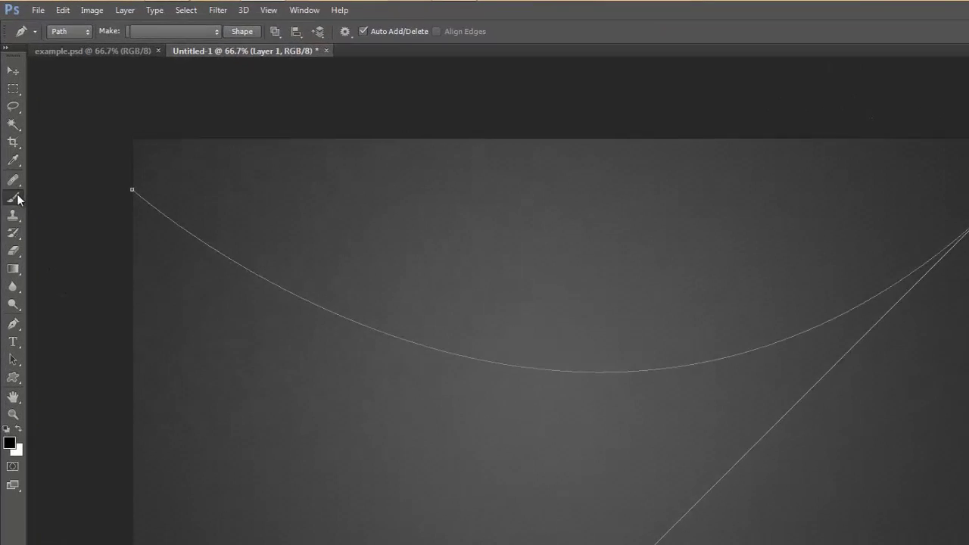
Set the Brush tool to a hard round tip at 9 px
left_click(10, 146)
left_click(50, 23)
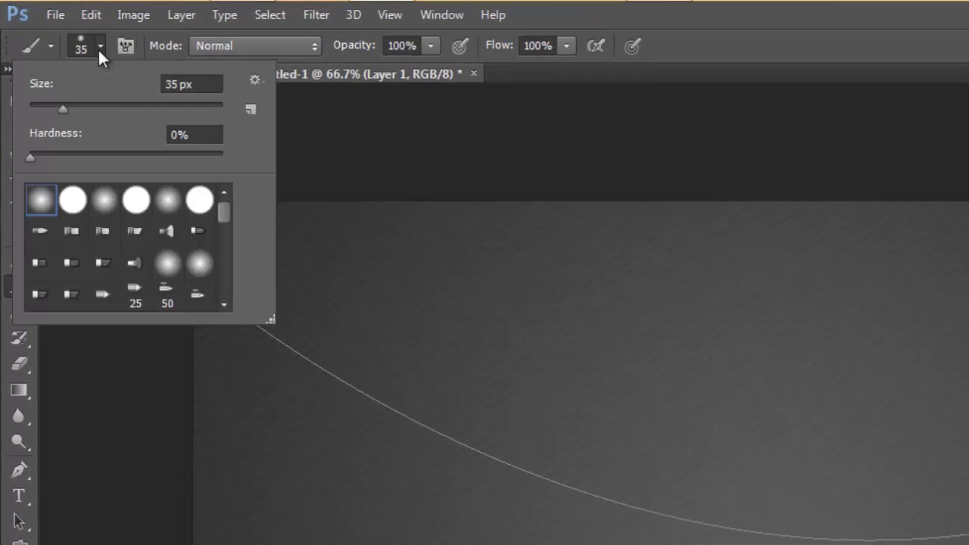
left_click(74, 200)
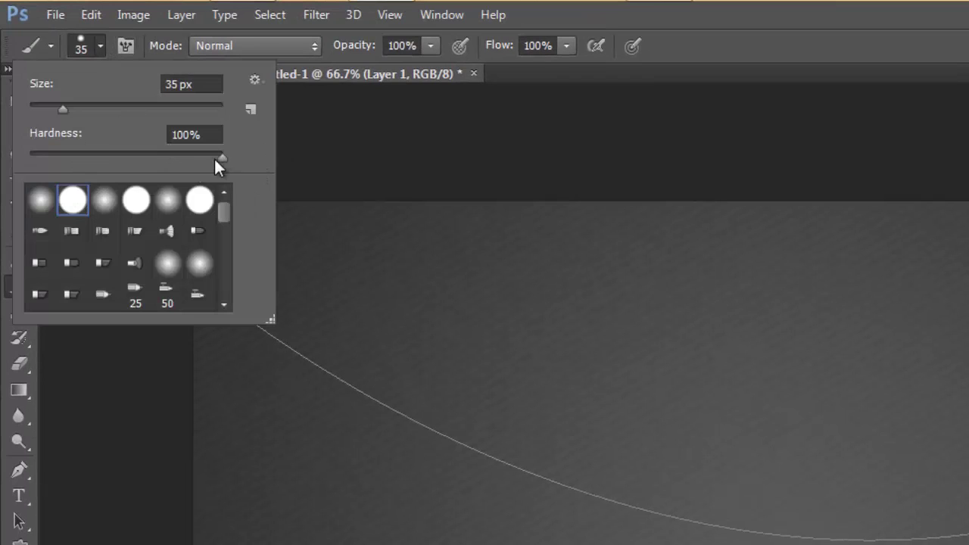
left_click_drag(61, 109, 38, 108)
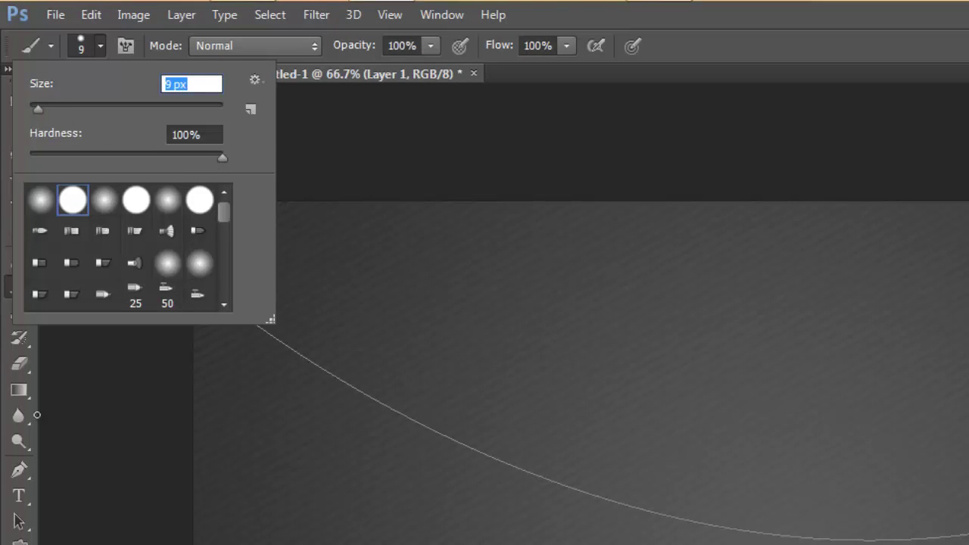
Stroke the curved path with the brush on Layer 1, then delete the path
left_click(21, 474)
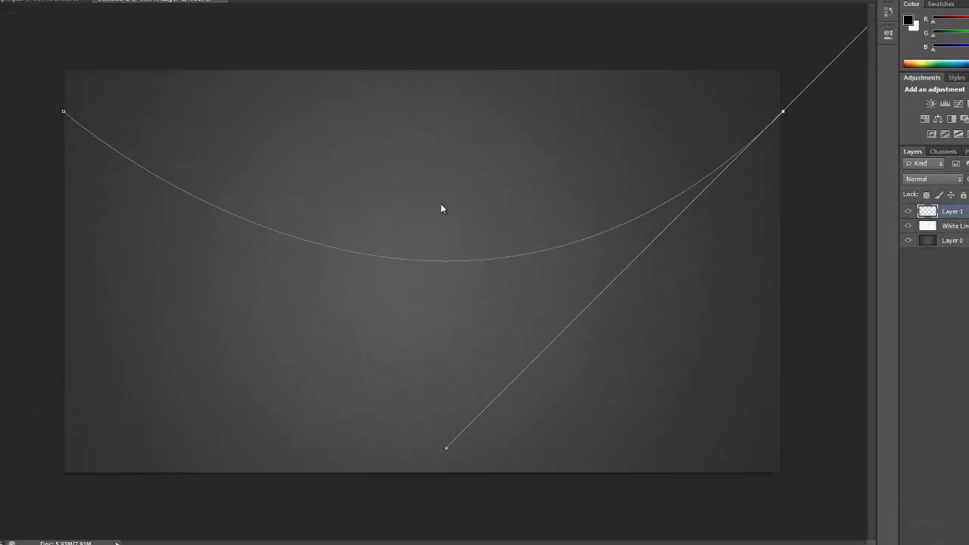
right_click(441, 204)
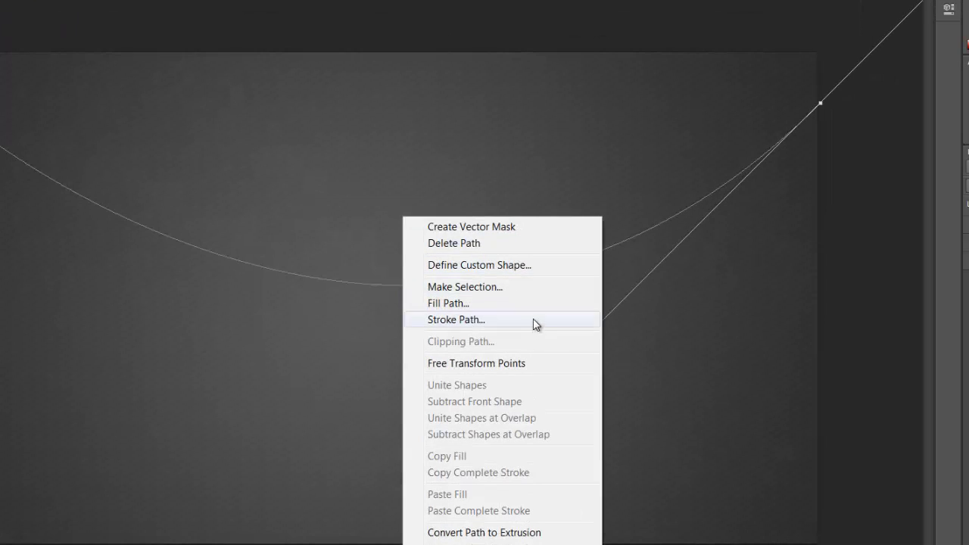
left_click(534, 322)
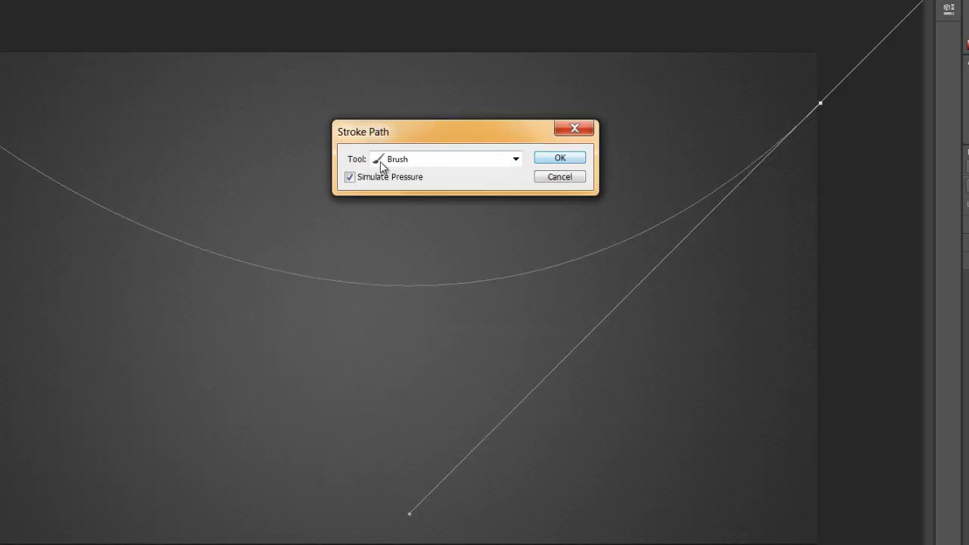
left_click(559, 159)
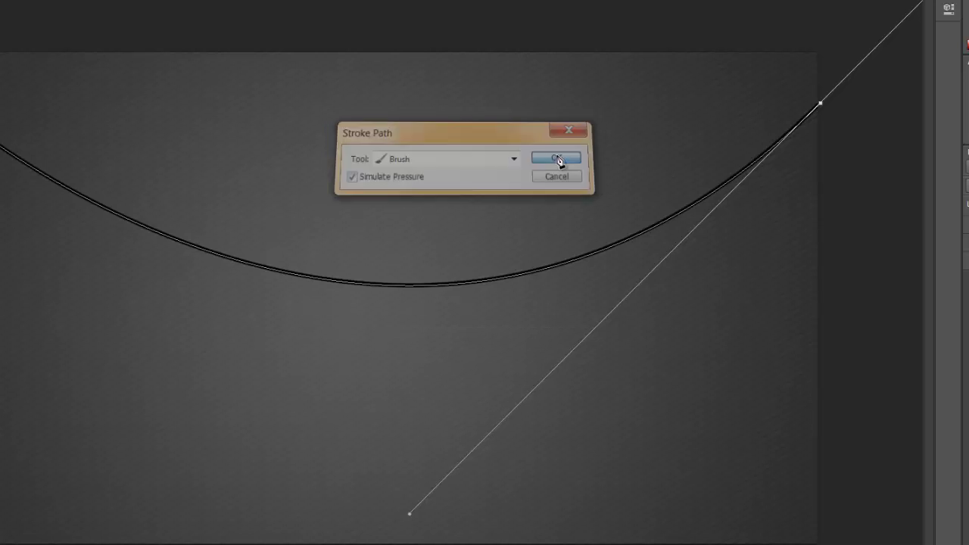
right_click(499, 237)
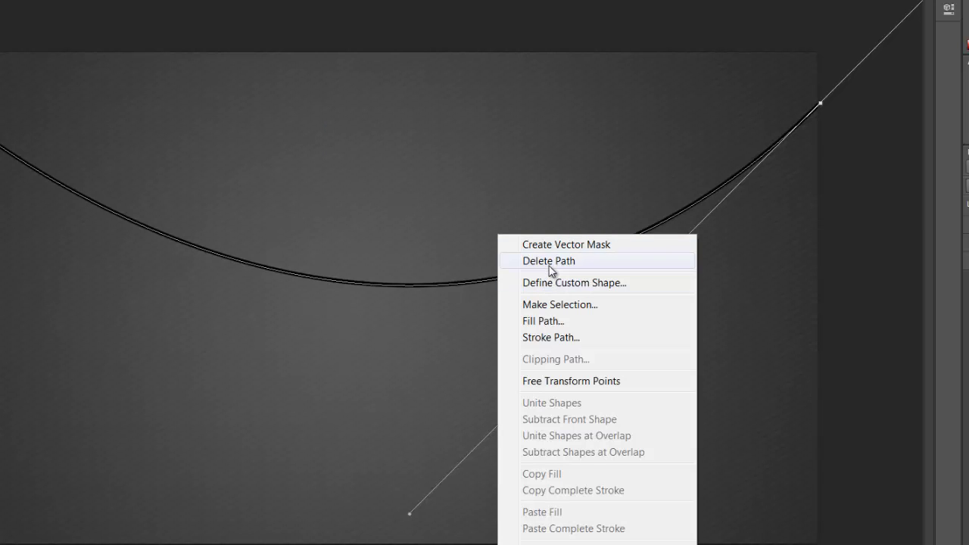
right_click(312, 241)
right_click(311, 240)
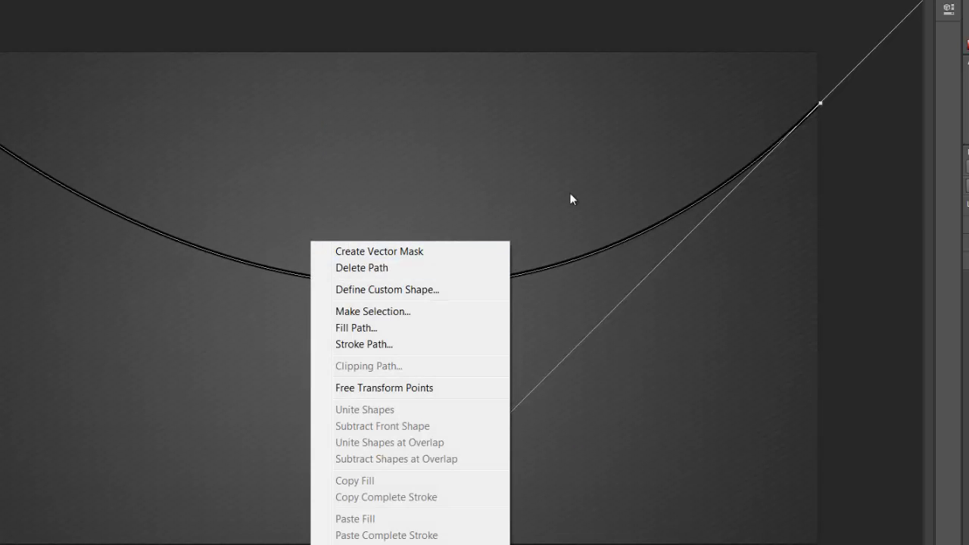
right_click(570, 263)
left_click(622, 316)
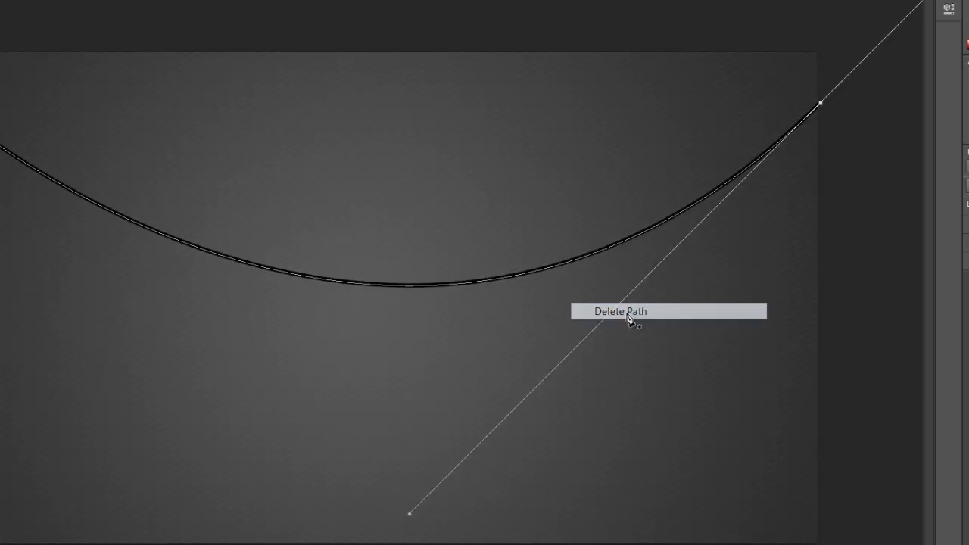
Fill the area above the curve with black using the Paint Bucket
key("ctrl+t")
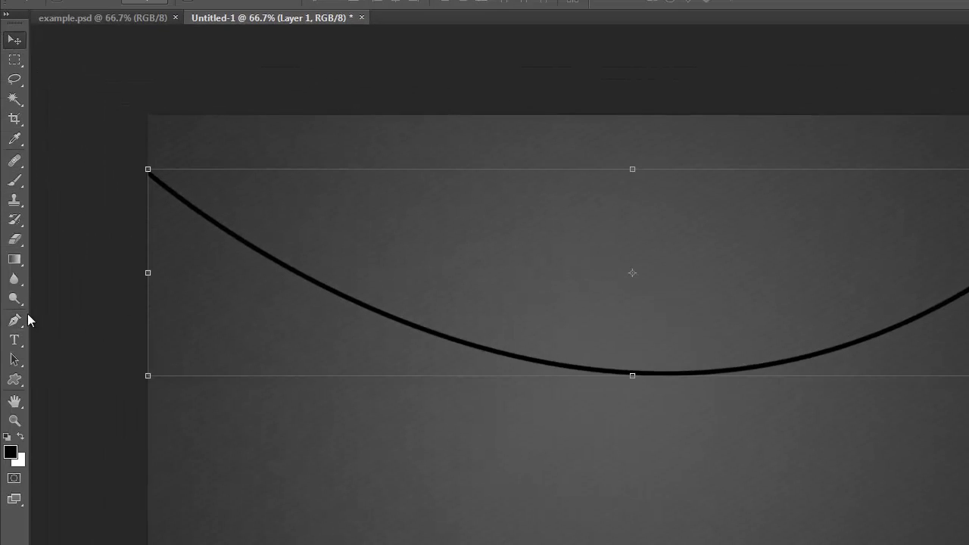
left_click(21, 260)
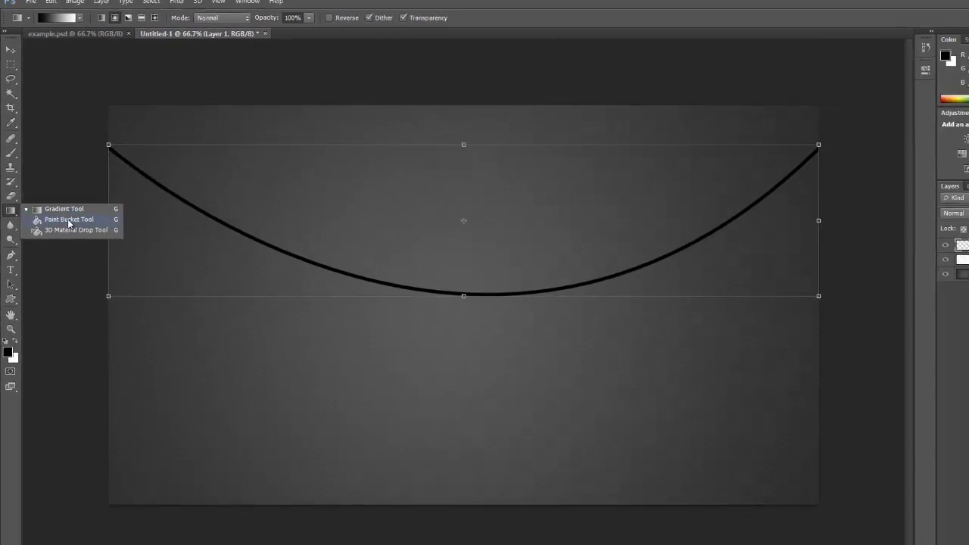
left_click(84, 251)
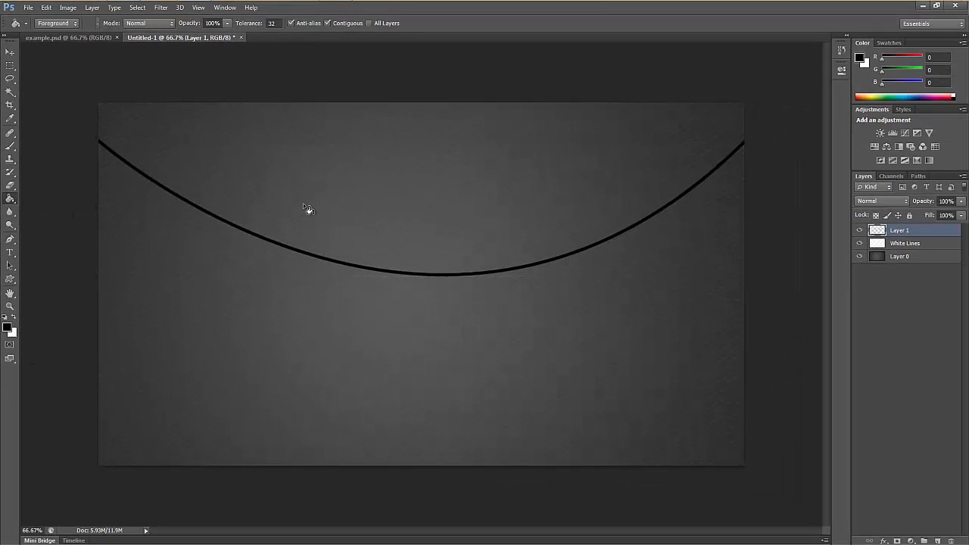
left_click(385, 191)
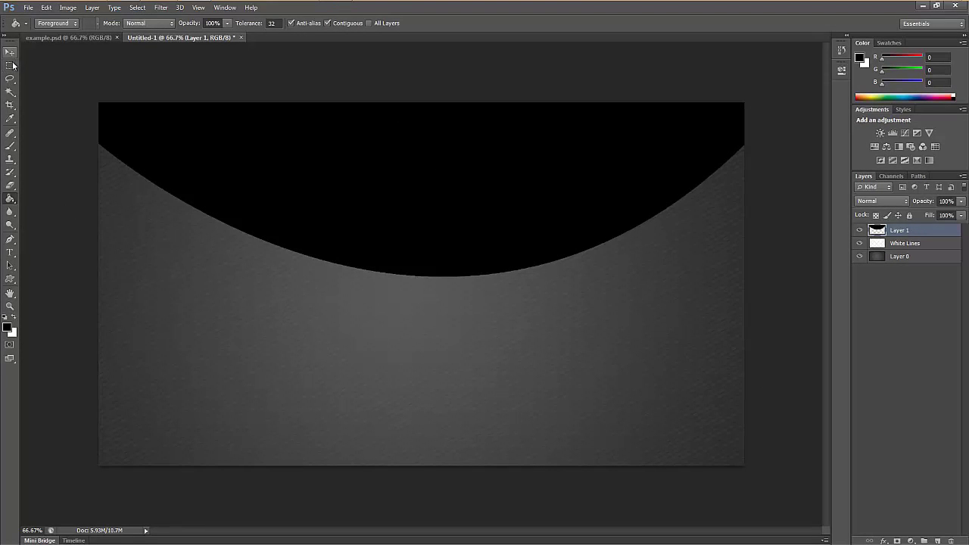
Refill the black curved area with light grey (RGB 189)
left_click(8, 327)
left_click(480, 281)
left_click(478, 247)
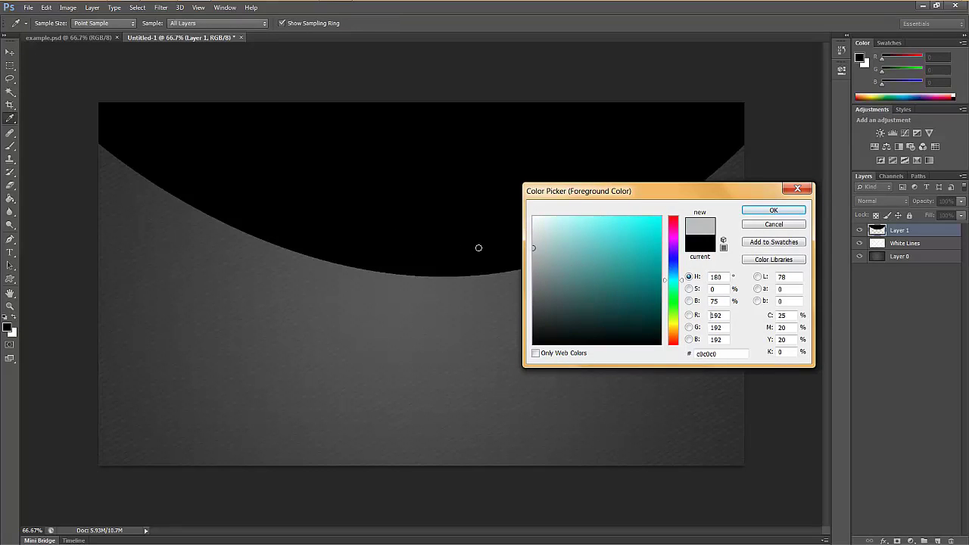
left_click(773, 210)
key("g")
left_click(350, 208)
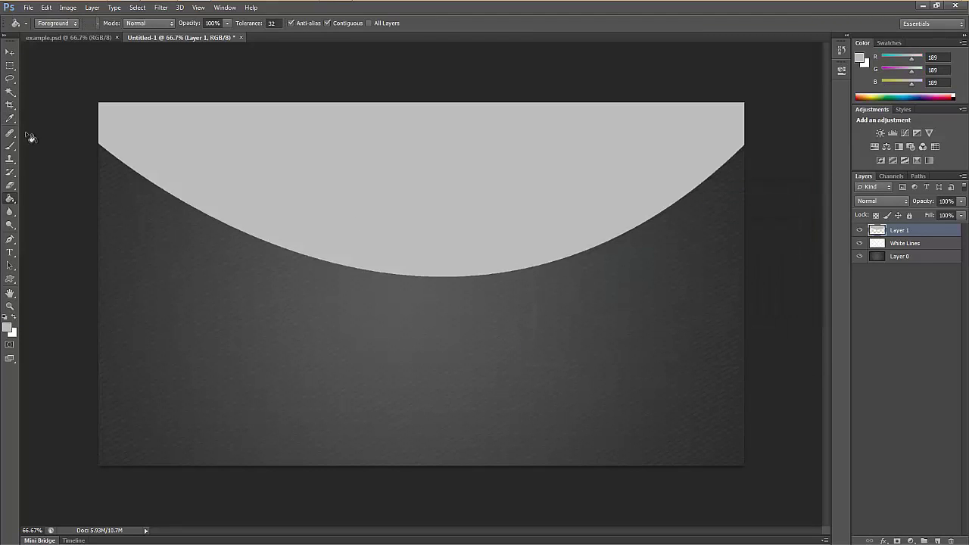
left_click(10, 52)
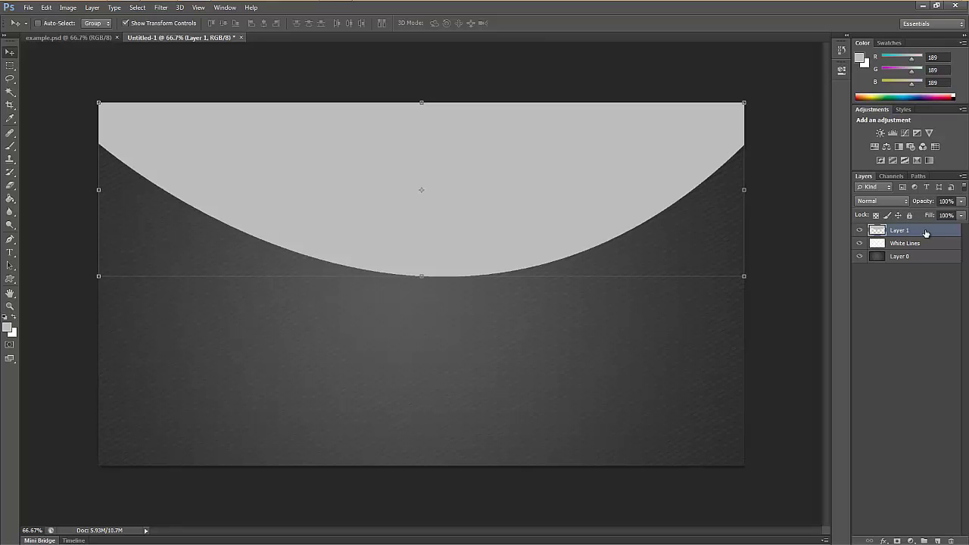
Add a large, soft Inner Shadow of size 250 to Layer 1 at slightly lower opacity
double_click(926, 234)
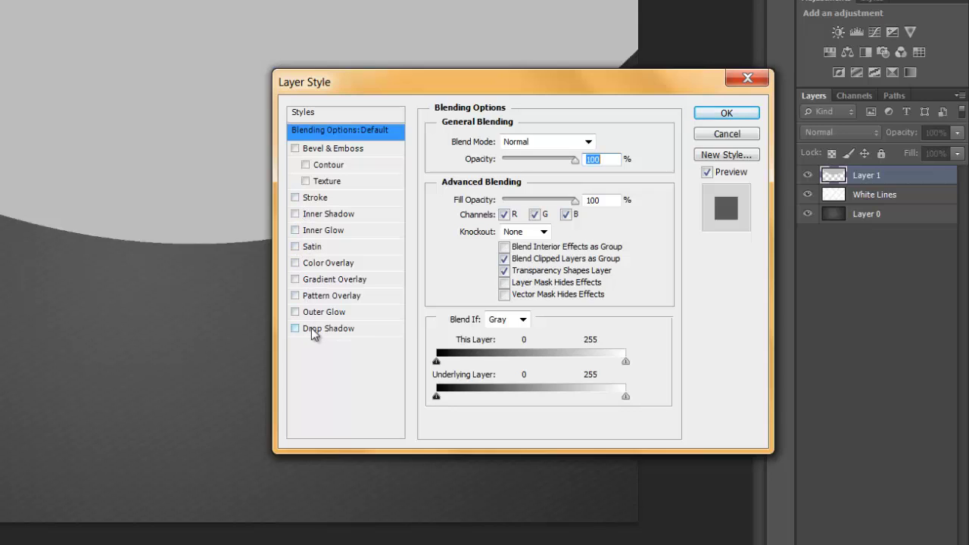
left_click(326, 215)
left_click_drag(498, 240, 566, 243)
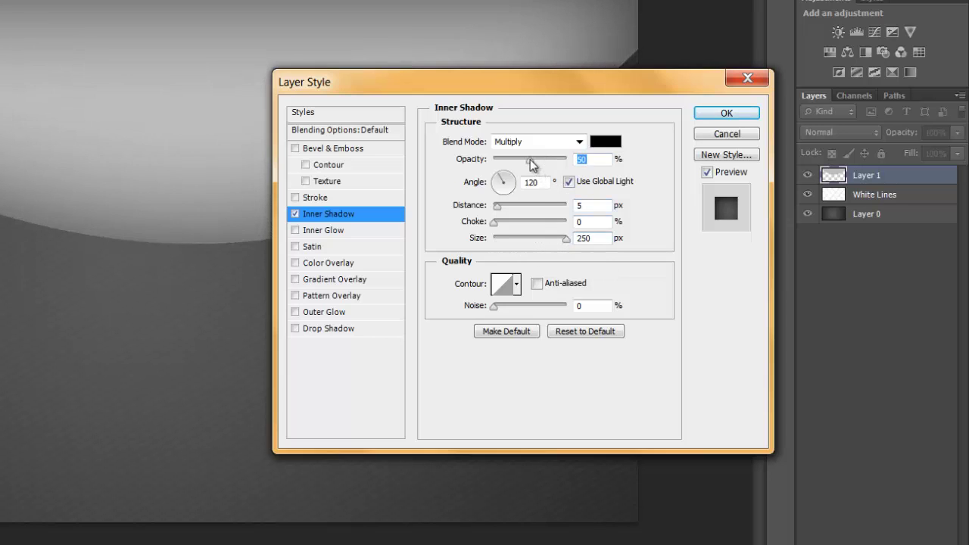
left_click_drag(553, 163, 549, 168)
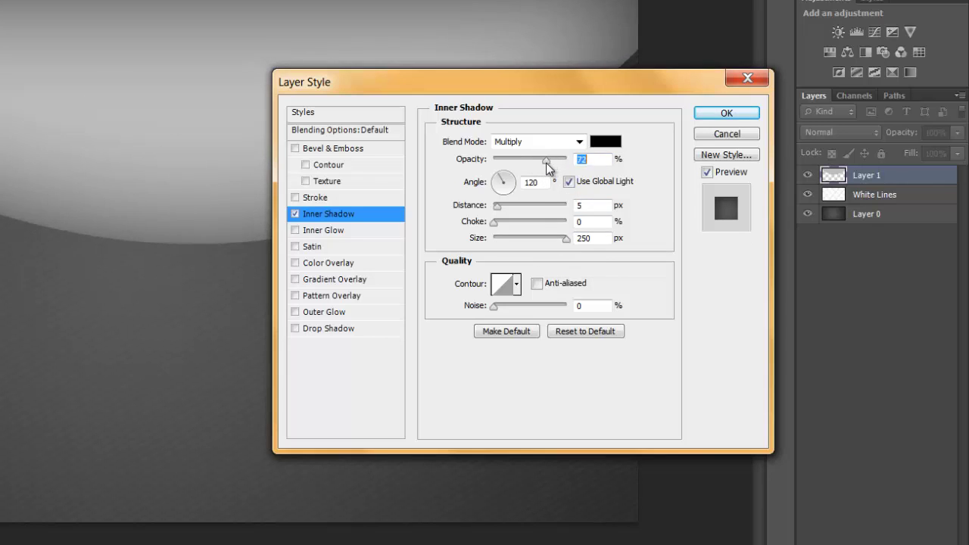
Add a 1 px Stroke at 33% opacity and a 51% Drop Shadow, then apply
left_click(316, 197)
double_click(606, 139)
type("1")
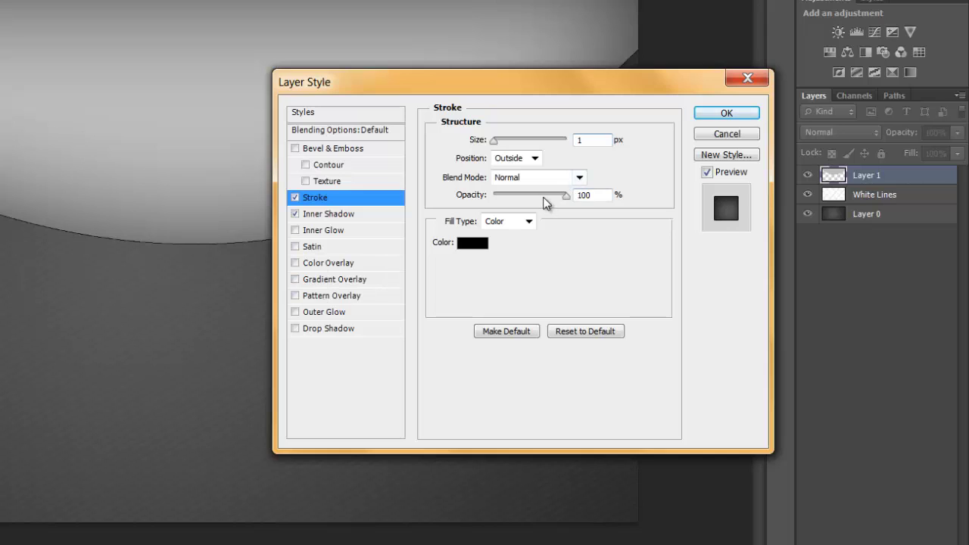
left_click_drag(544, 203, 520, 206)
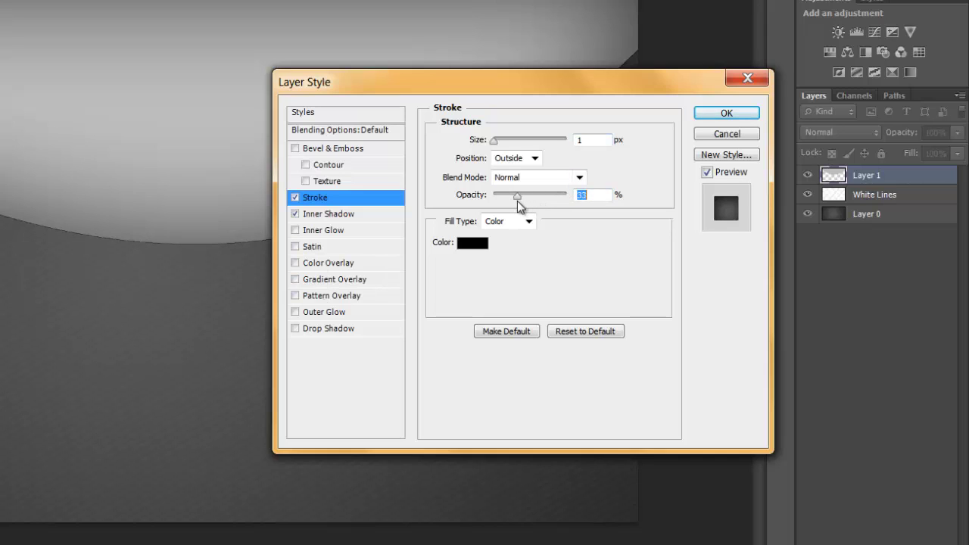
left_click(307, 333)
left_click_drag(498, 241, 507, 247)
left_click(532, 162)
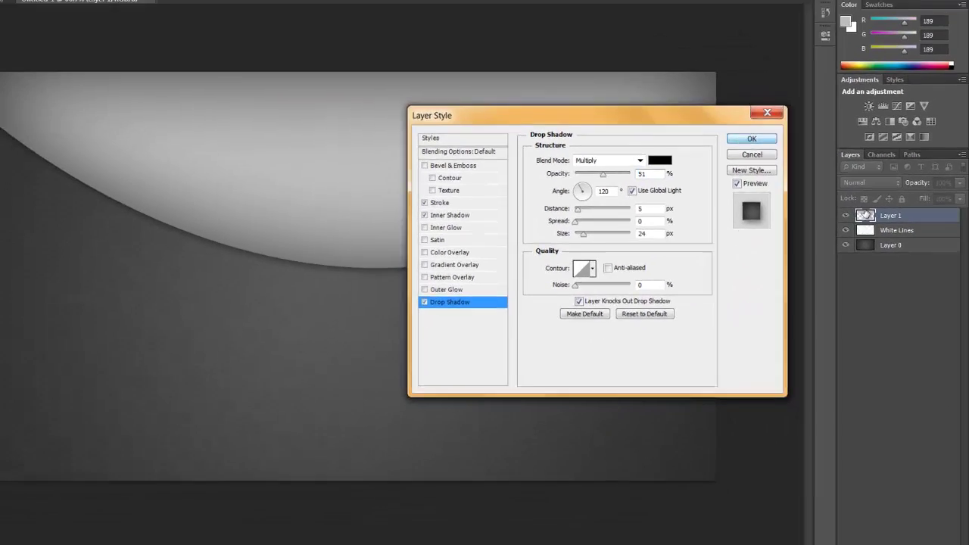
left_click(726, 113)
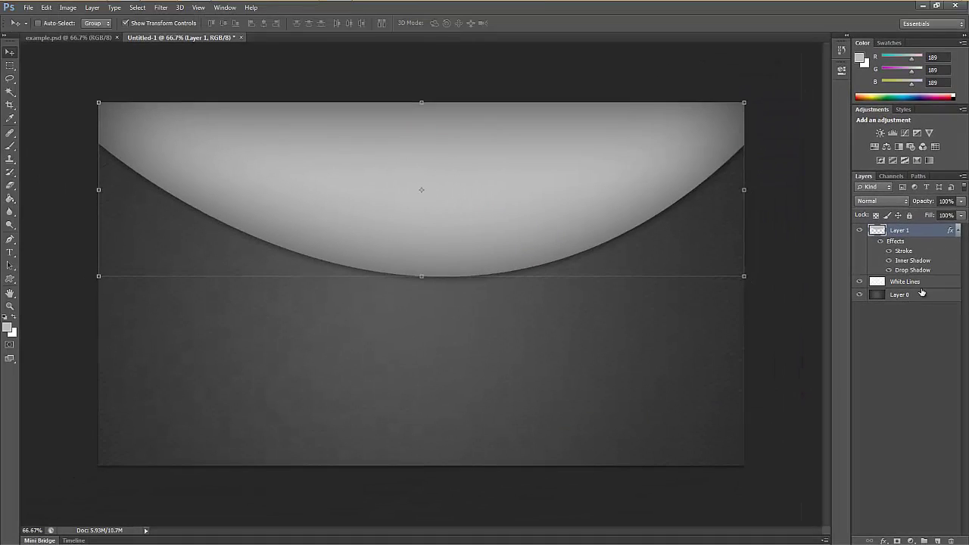
left_click(956, 231)
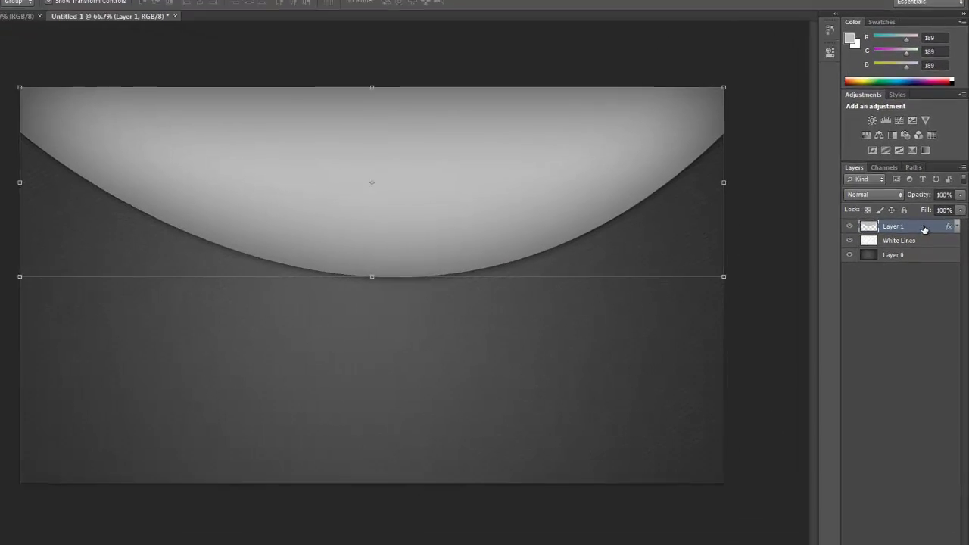
Give Layer 1 a hexagon mesh Pattern Overlay at about 65% opacity and 184% scale
double_click(927, 231)
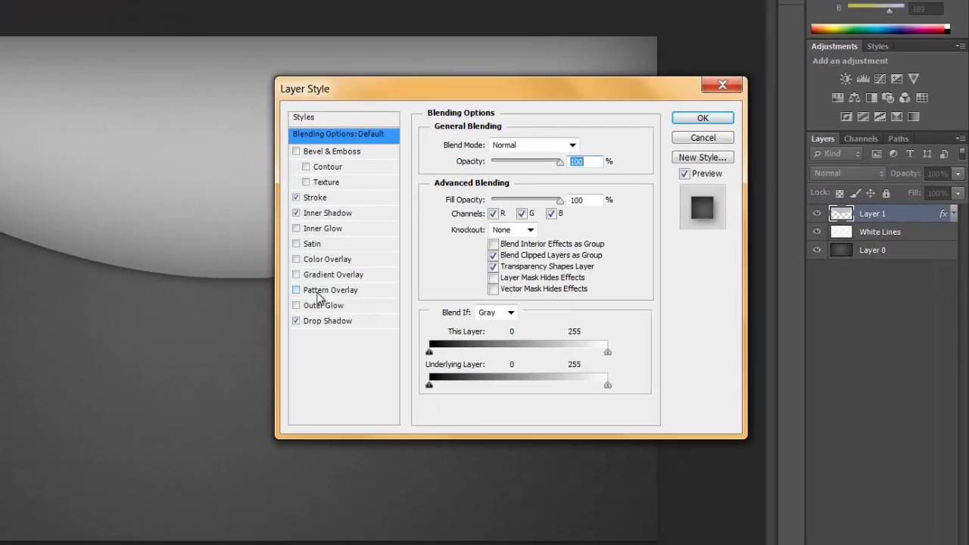
left_click(296, 291)
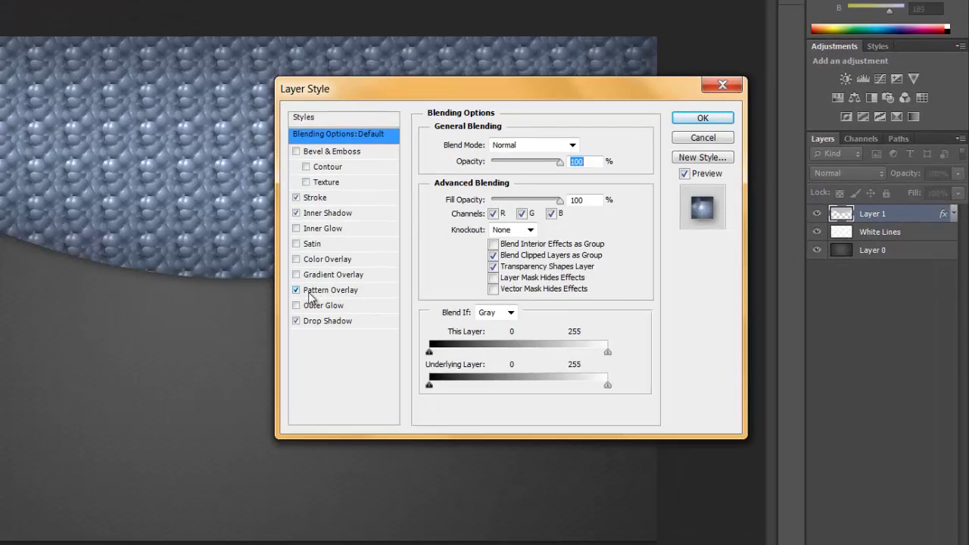
left_click(355, 291)
left_click(528, 193)
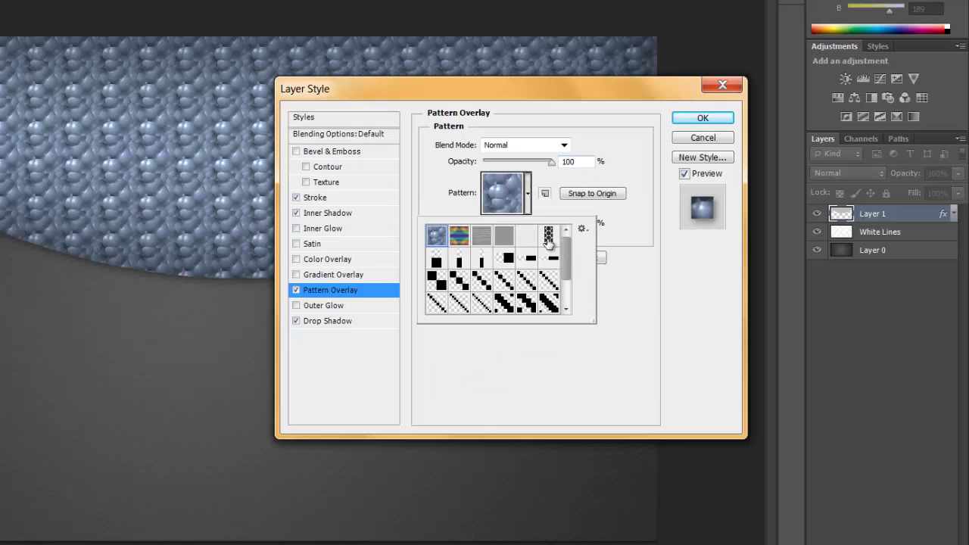
left_click(548, 237)
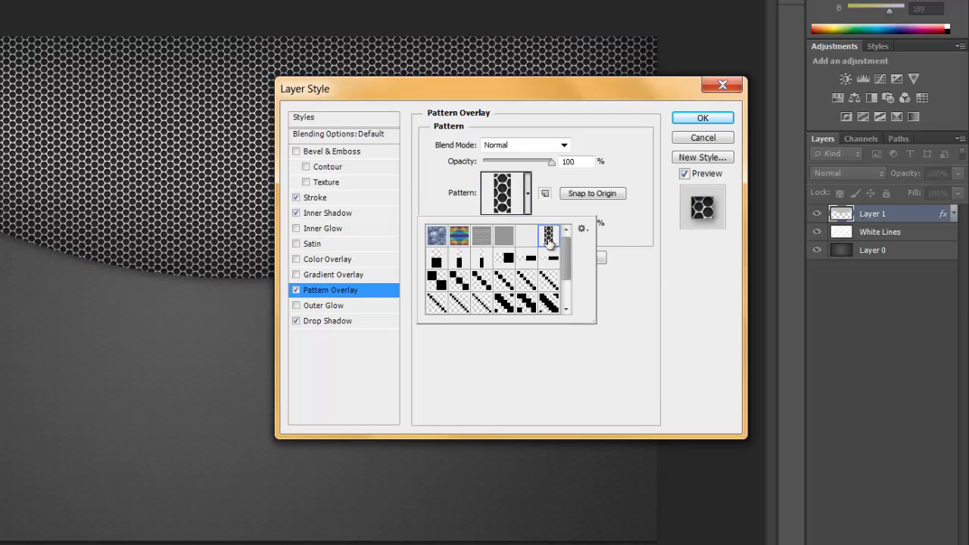
left_click(519, 163)
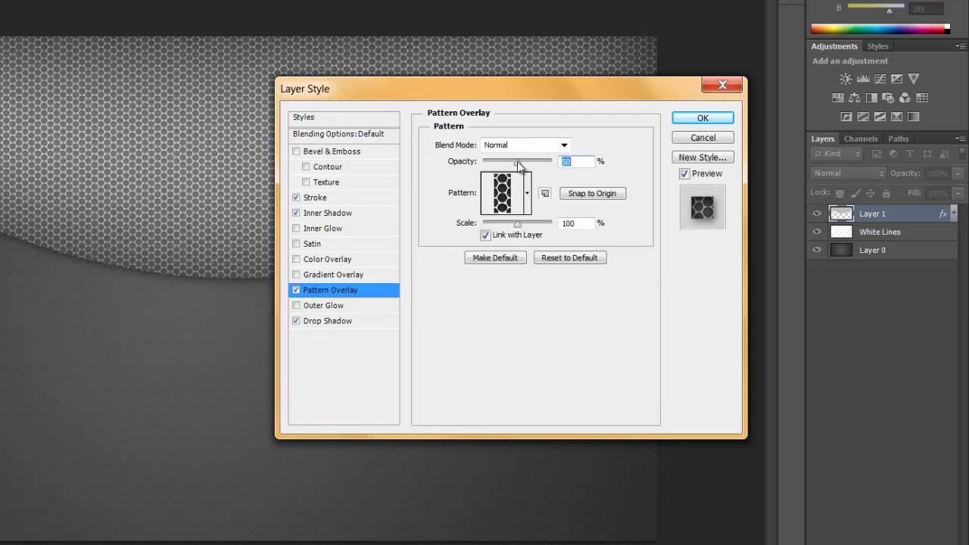
mouse_move(519, 163)
left_mouse_down()
mouse_move(532, 163)
mouse_move(512, 163)
left_mouse_up()
mouse_move(518, 225)
left_mouse_down()
mouse_move(530, 227)
mouse_move(520, 227)
left_mouse_up()
mouse_move(514, 163)
left_mouse_down()
mouse_move(528, 163)
mouse_move(519, 165)
left_mouse_up()
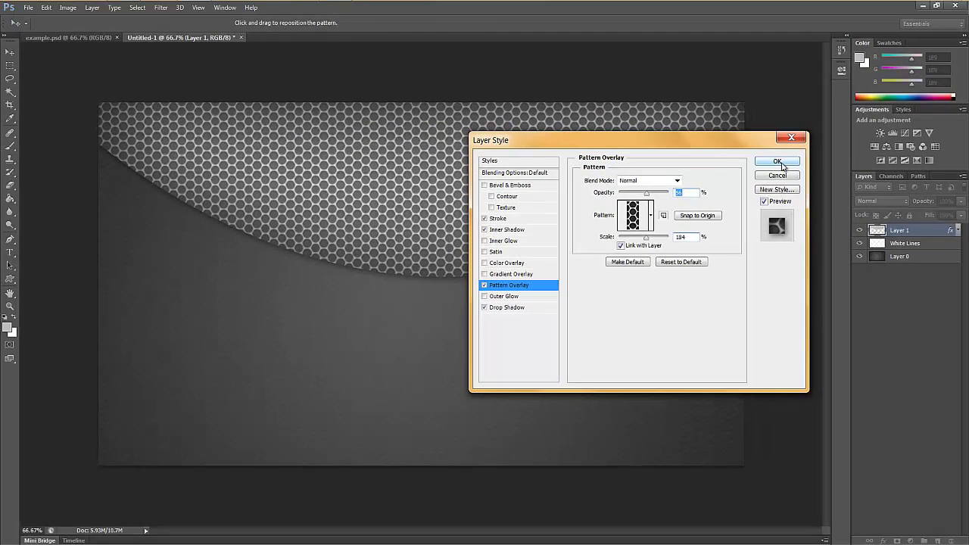
left_click(778, 162)
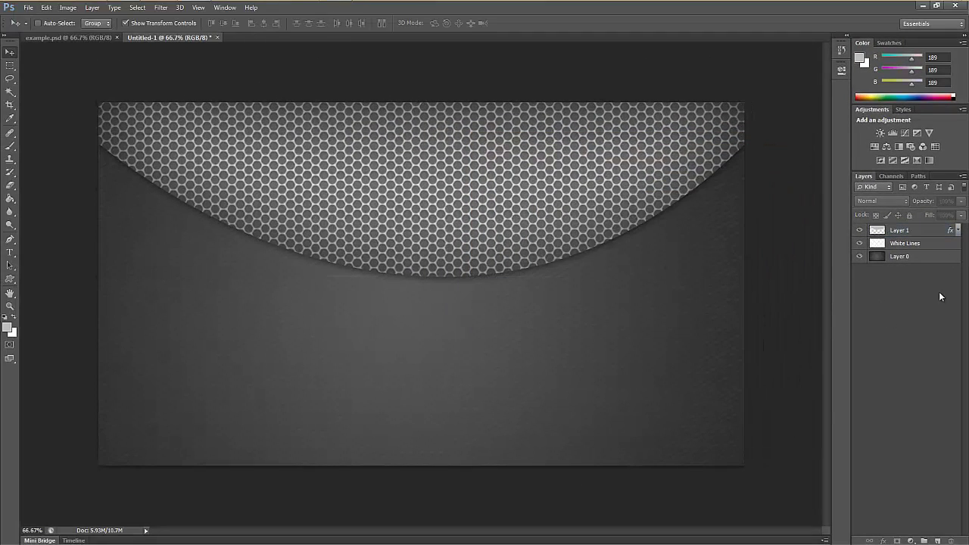
left_click(929, 232)
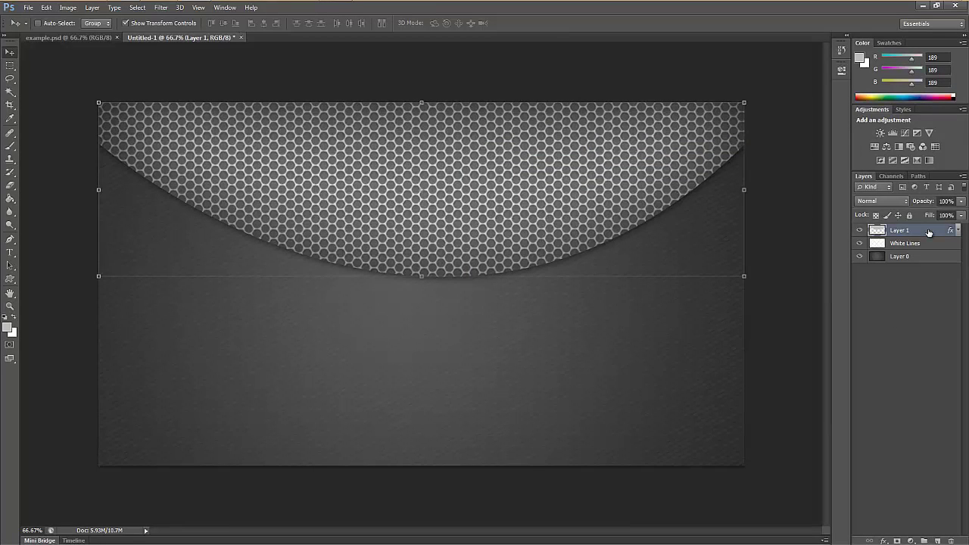
Duplicate Layer 1 below itself, move the copy lower and stretch it to 150% height
key("ctrl+j")
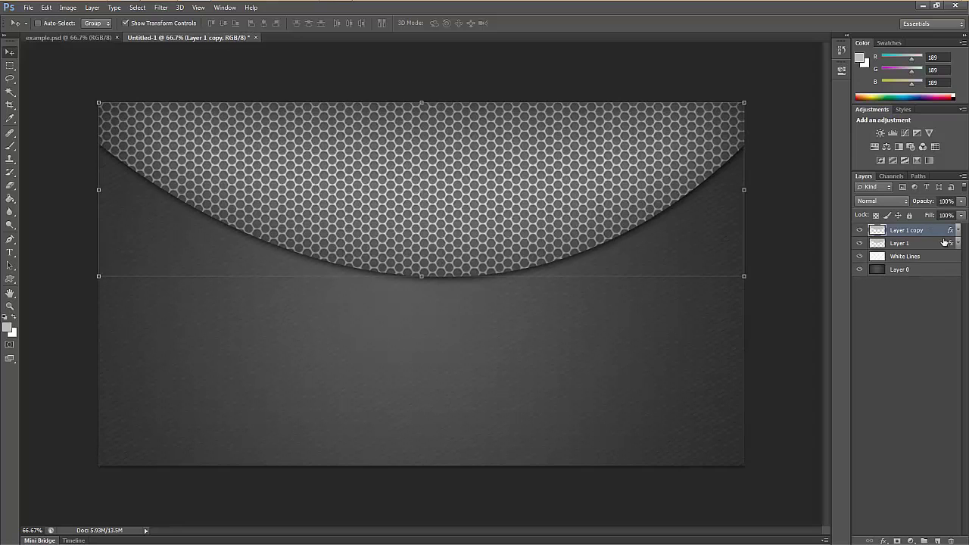
left_click_drag(935, 230, 934, 250)
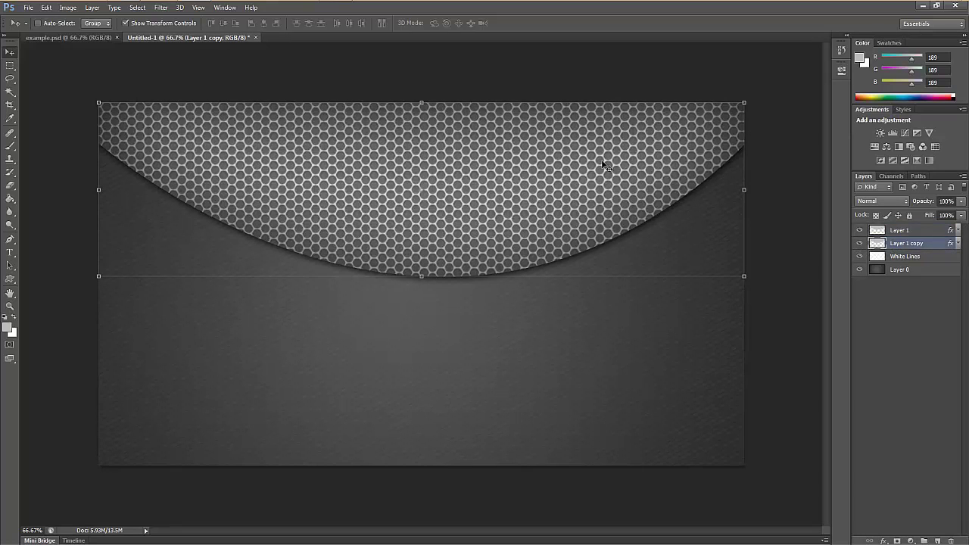
left_click_drag(603, 198, 604, 238)
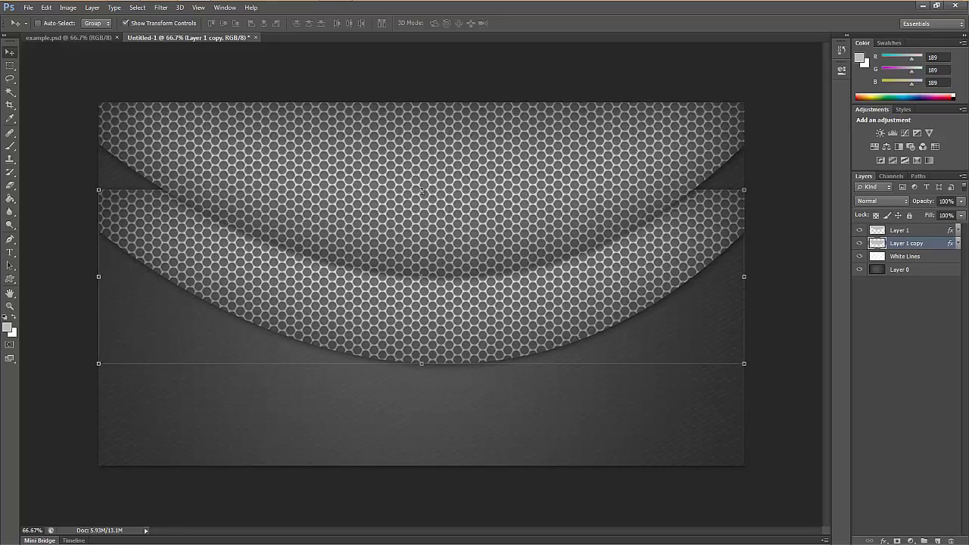
left_click_drag(422, 192, 425, 101)
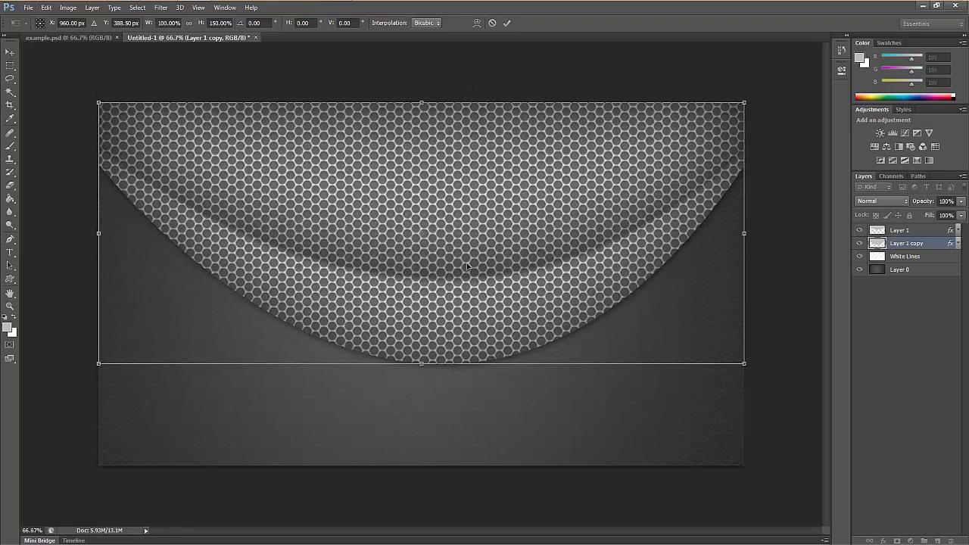
key("Return")
Remove the hexagon Pattern Overlay from Layer 1 copy so it shows plain light grey
double_click(946, 250)
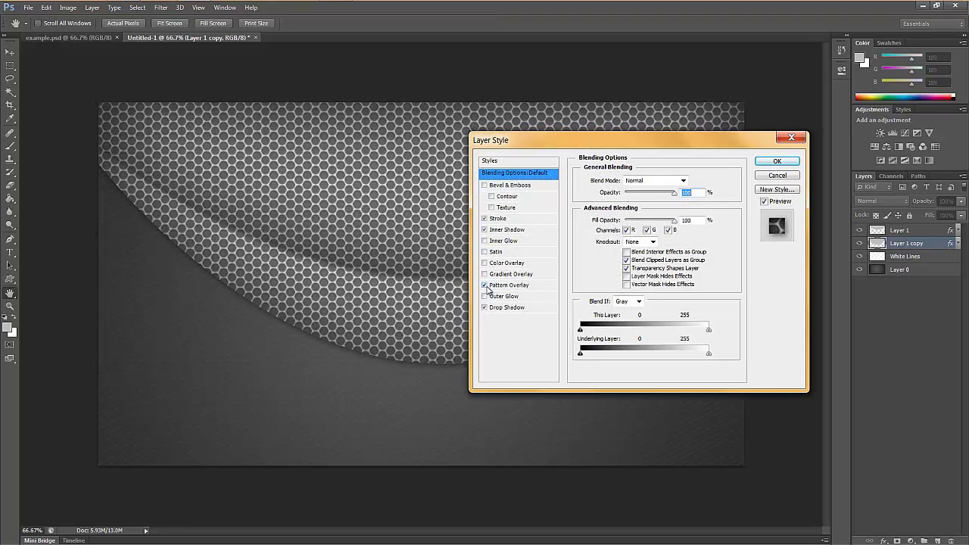
left_click(485, 286)
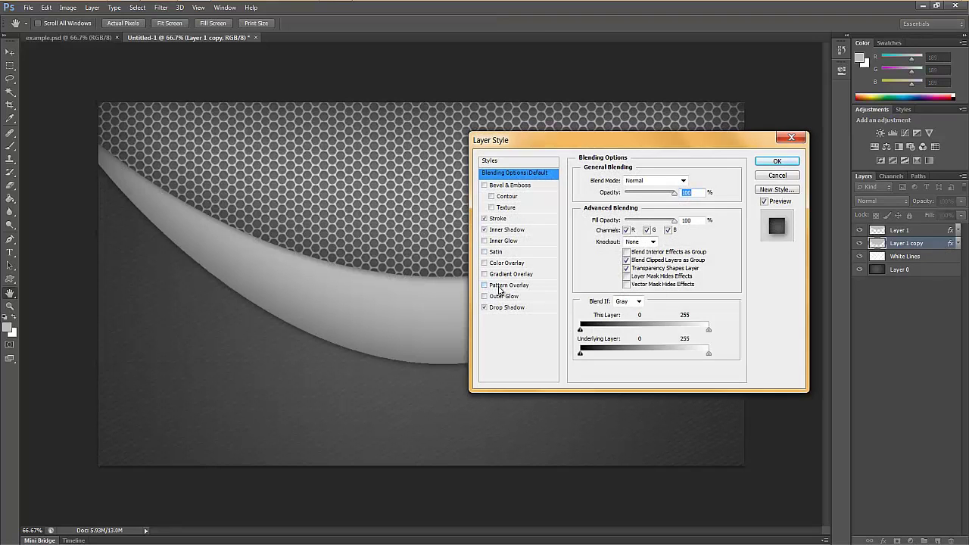
left_click(777, 161)
left_click(940, 333)
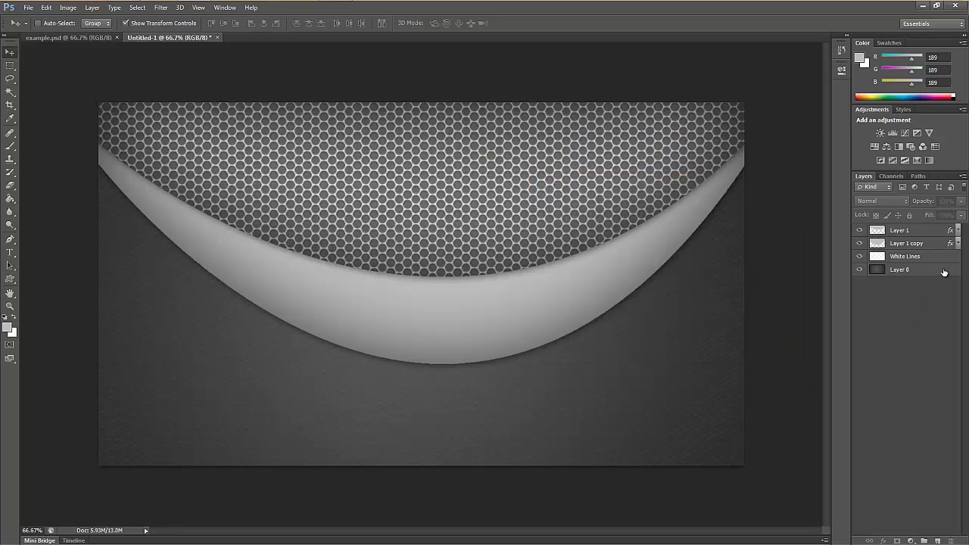
left_click(28, 7)
Place the scratched-metal texture image and stretch it wide and up to the canvas top
left_click(42, 213)
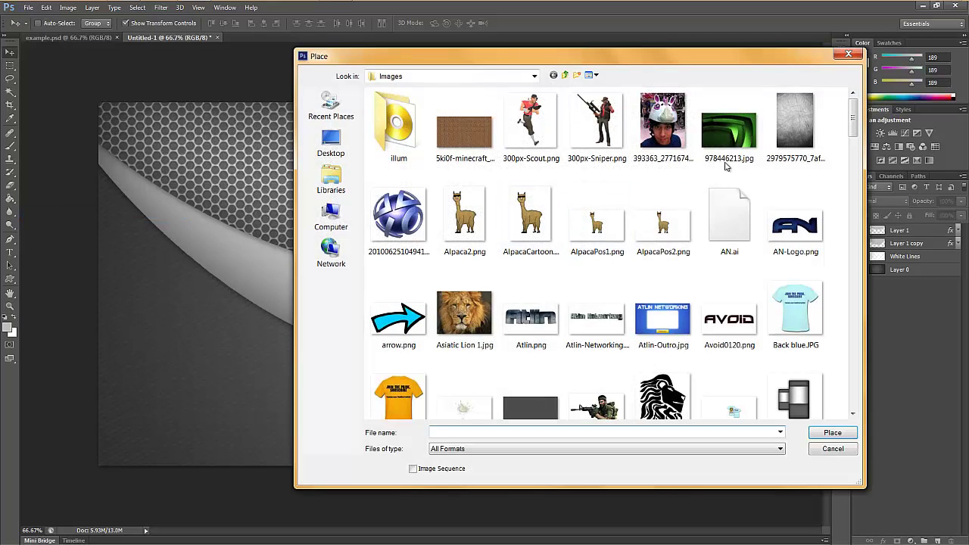
double_click(795, 128)
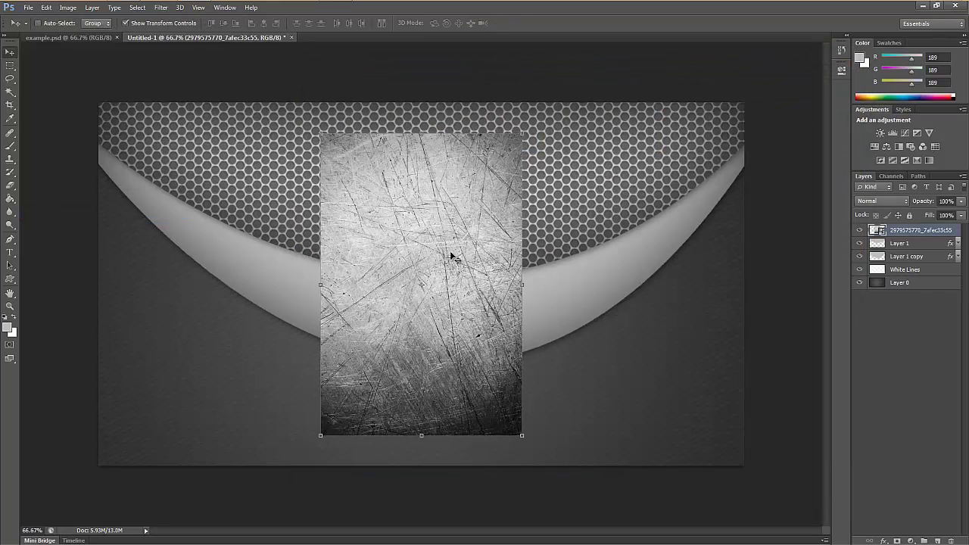
left_click_drag(523, 284, 744, 241)
left_click_drag(273, 293, 135, 290)
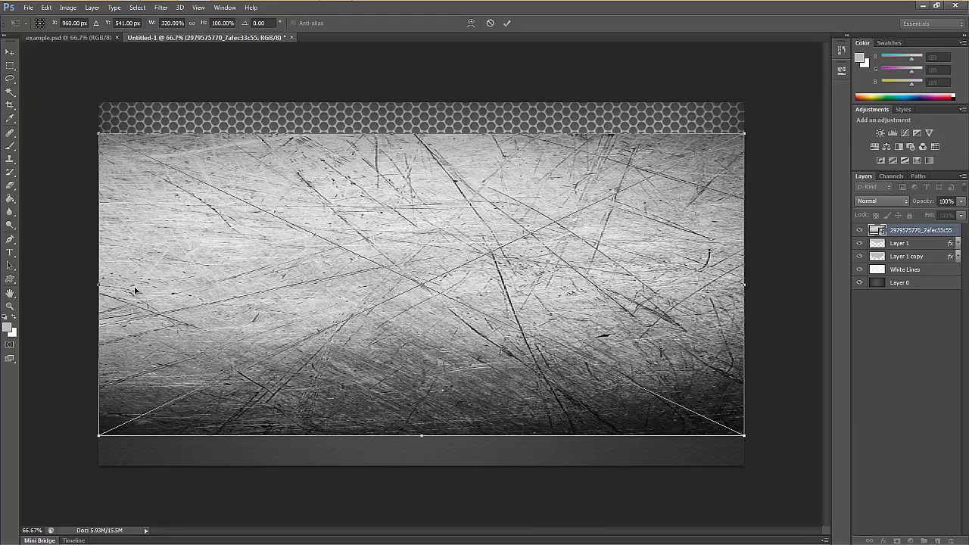
left_click_drag(422, 135, 422, 105)
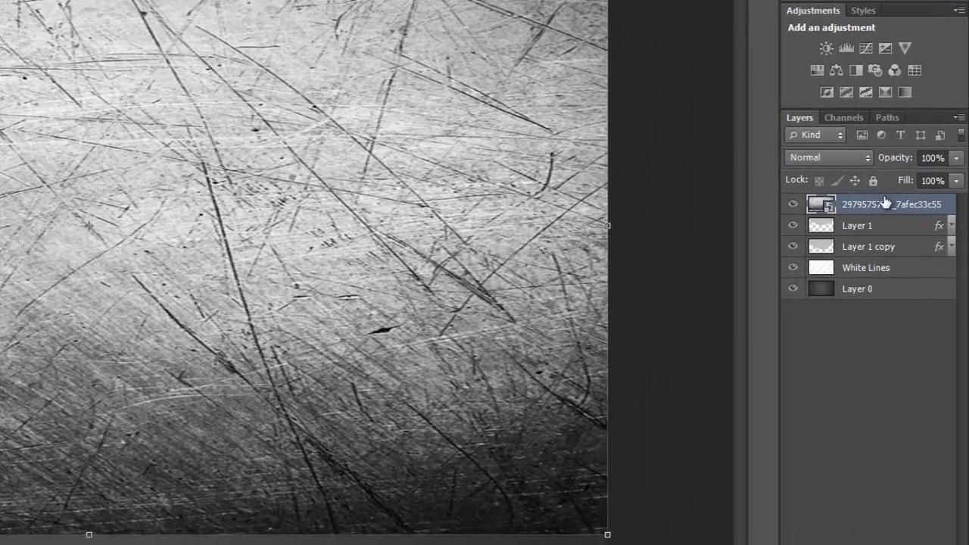
Rasterize the texture, move it below Layer 1 and clip it to Layer 1 copy
right_click(897, 213)
left_click(737, 226)
left_click_drag(884, 210, 905, 240)
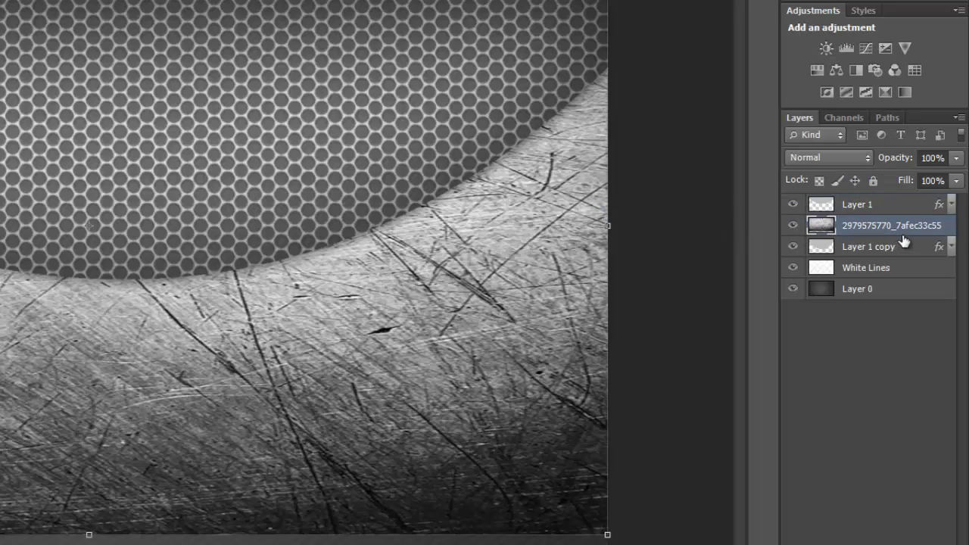
right_click(850, 226)
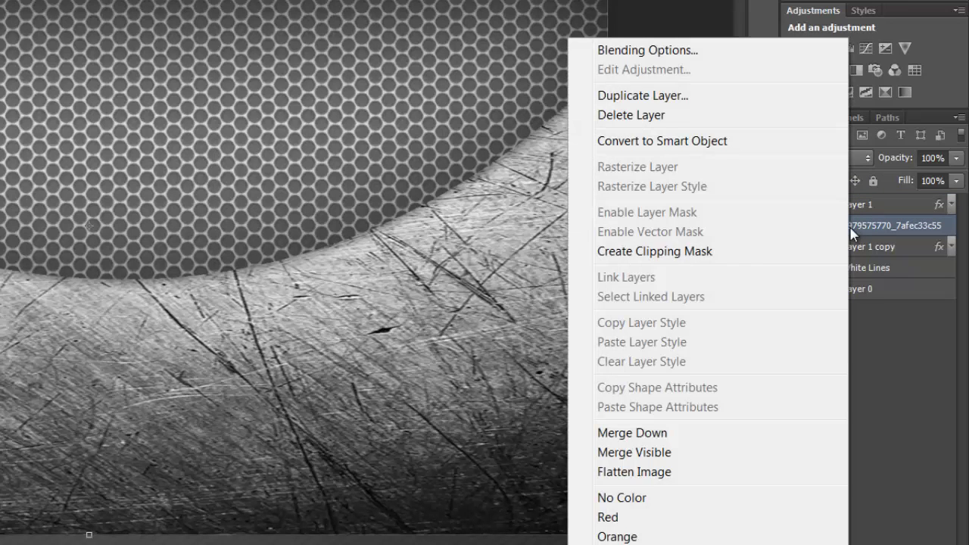
left_click(725, 258)
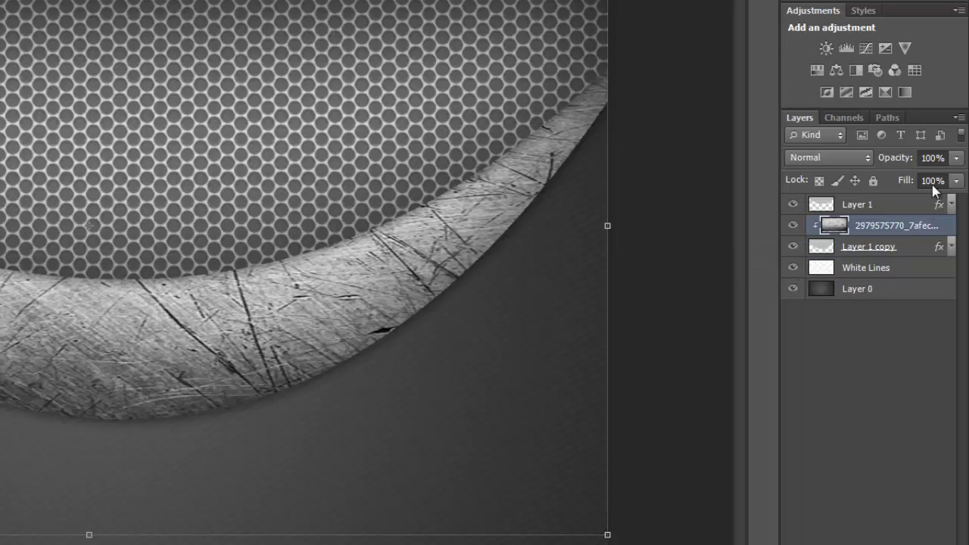
left_click(956, 157)
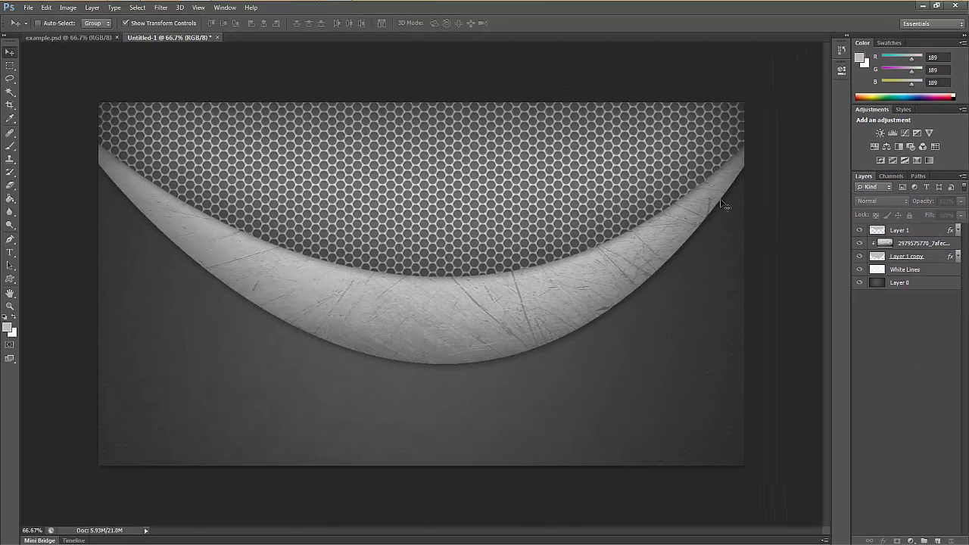
Duplicate Layer 1 beneath Layer 1 copy, shift it down the canvas and stretch it taller
left_click(912, 230)
left_click(936, 243)
left_click(926, 303)
left_click(933, 257)
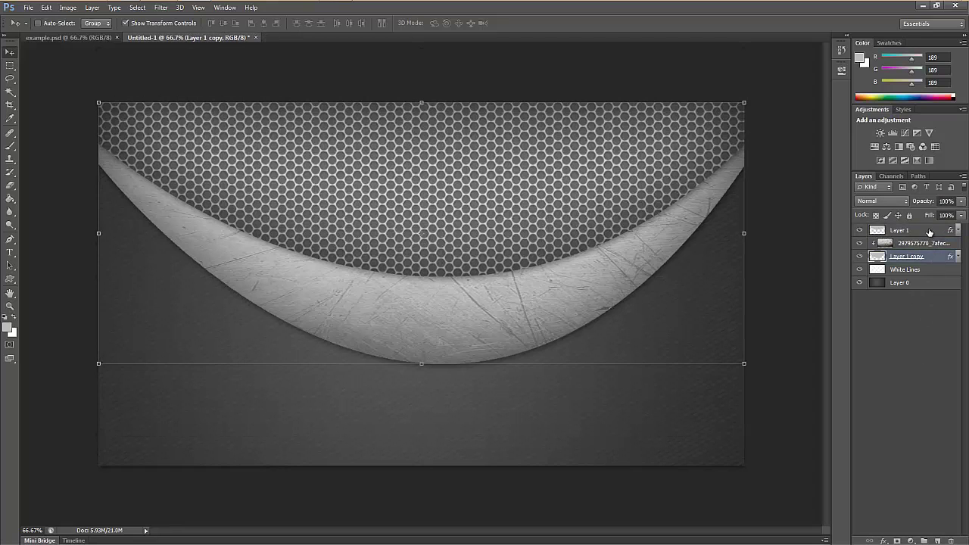
left_click(932, 232)
key("ctrl+j")
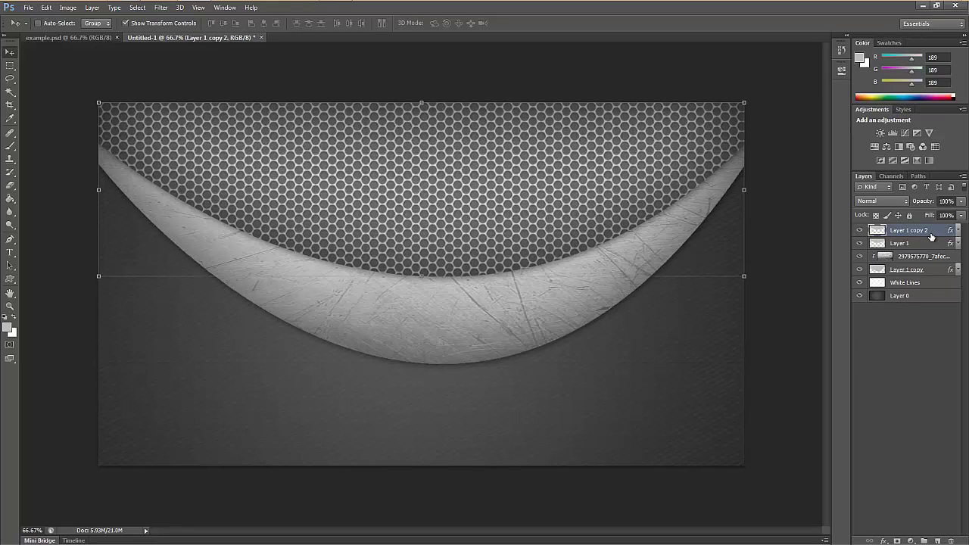
left_click_drag(932, 270, 934, 289)
left_click_drag(493, 144, 493, 294)
left_click_drag(423, 252, 423, 99)
key("Return")
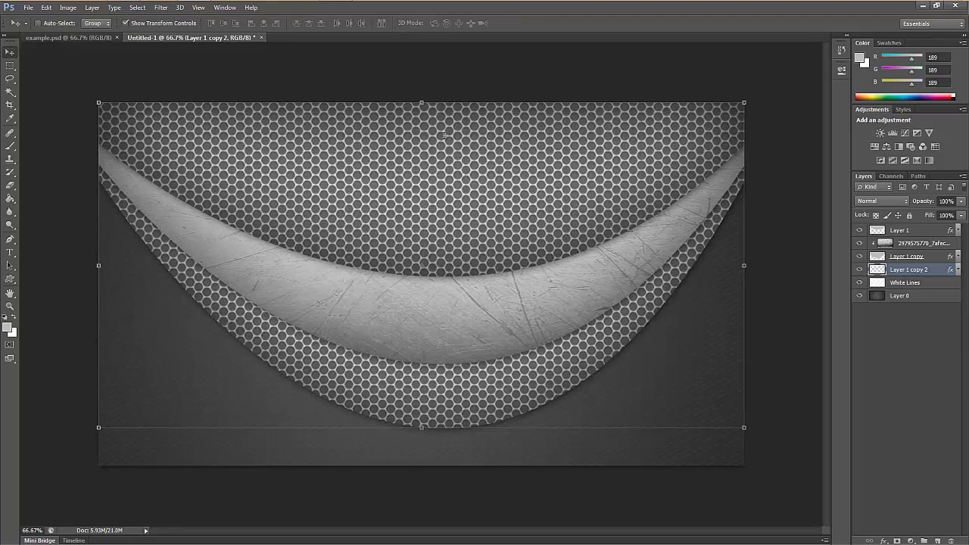
Switch the new band's Pattern Overlay to diagonal stripes at 45% opacity
double_click(912, 271)
double_click(947, 270)
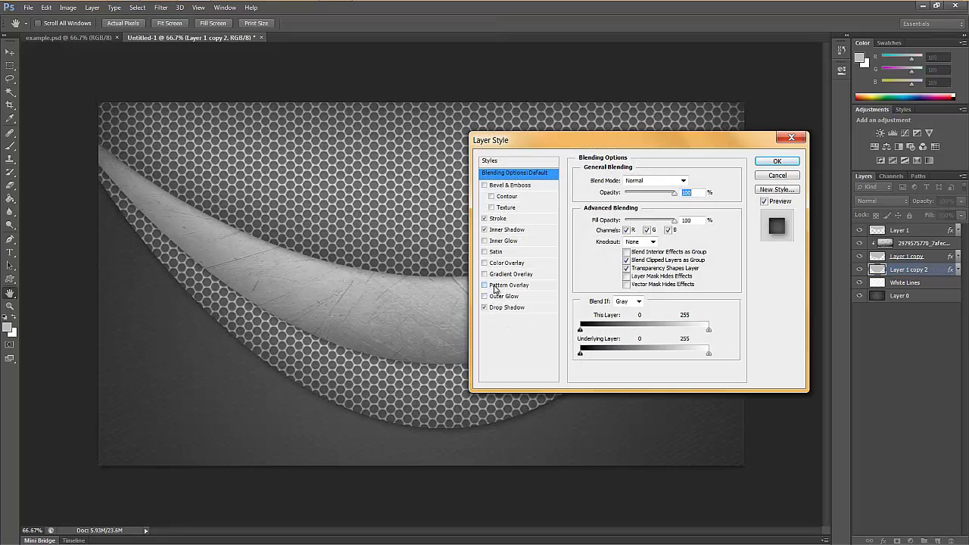
left_click(485, 286)
left_click(509, 286)
left_click(650, 217)
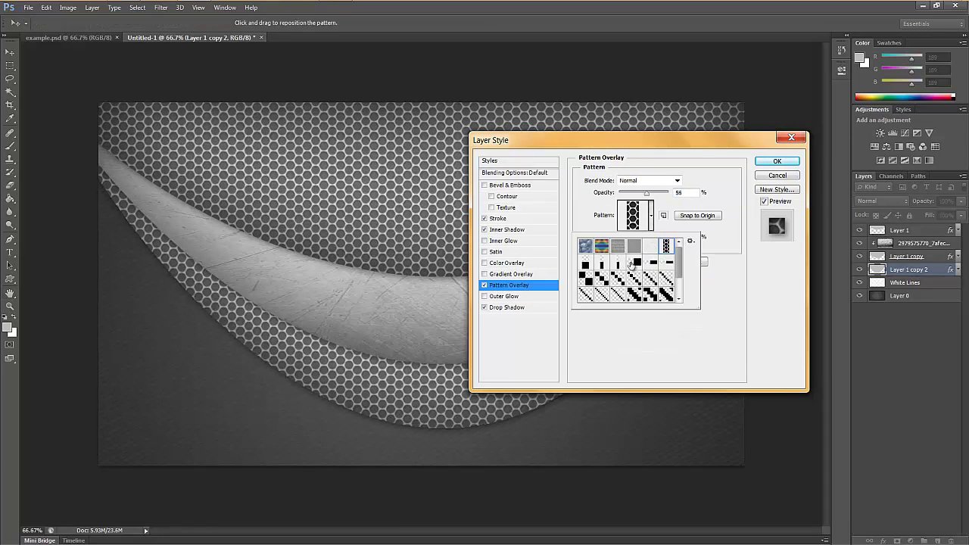
left_click(651, 280)
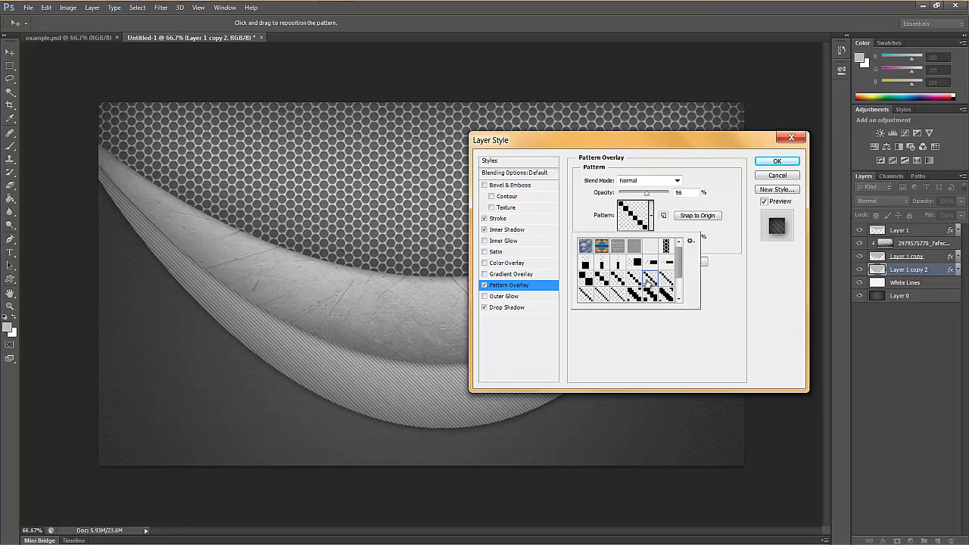
left_click(643, 196)
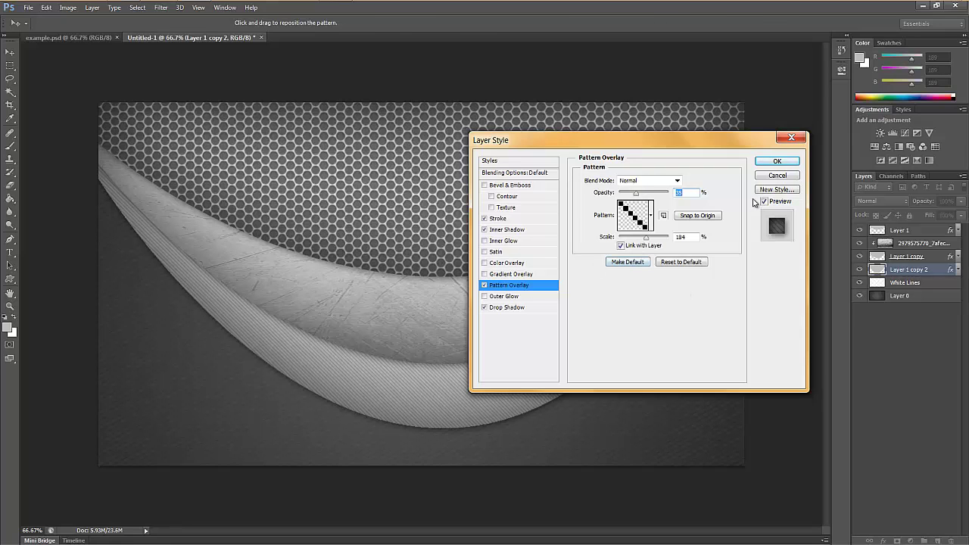
left_click(778, 161)
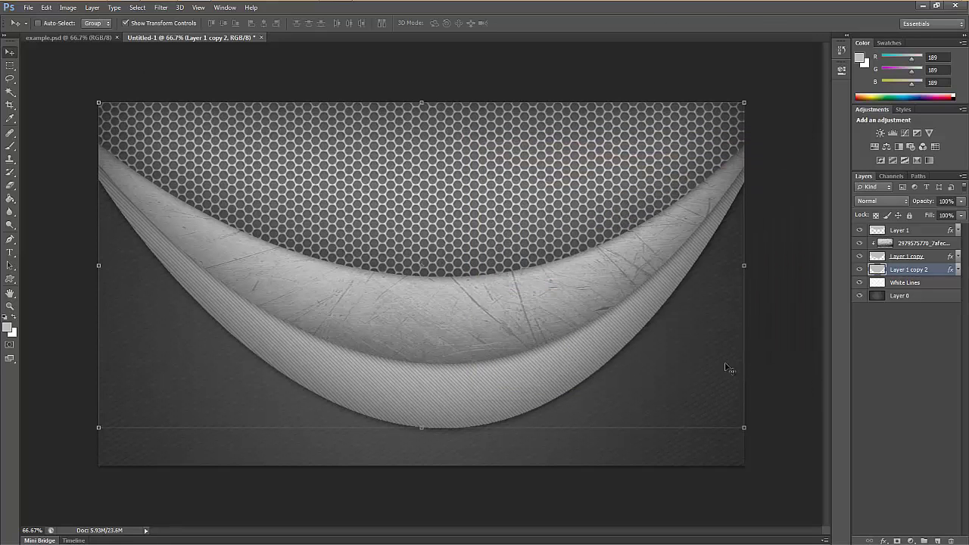
Raise the Inner Shadow opacity on Layer 1's hexagon mesh band
left_click(905, 340)
left_click(79, 38)
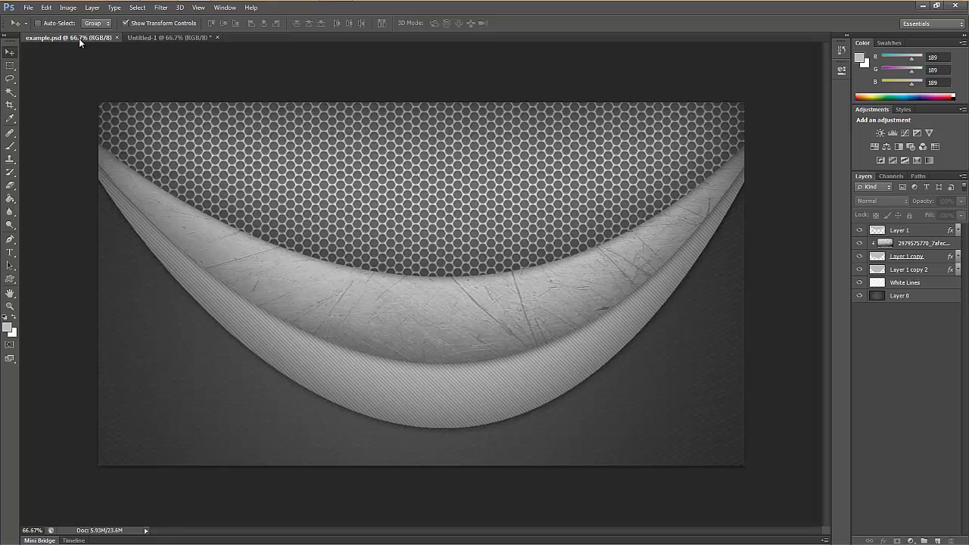
left_click(146, 38)
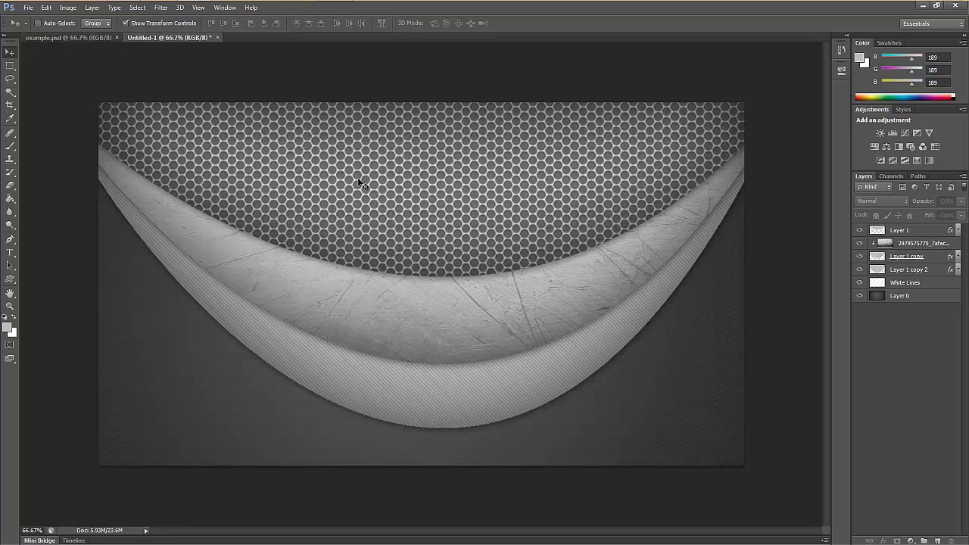
left_click(925, 231)
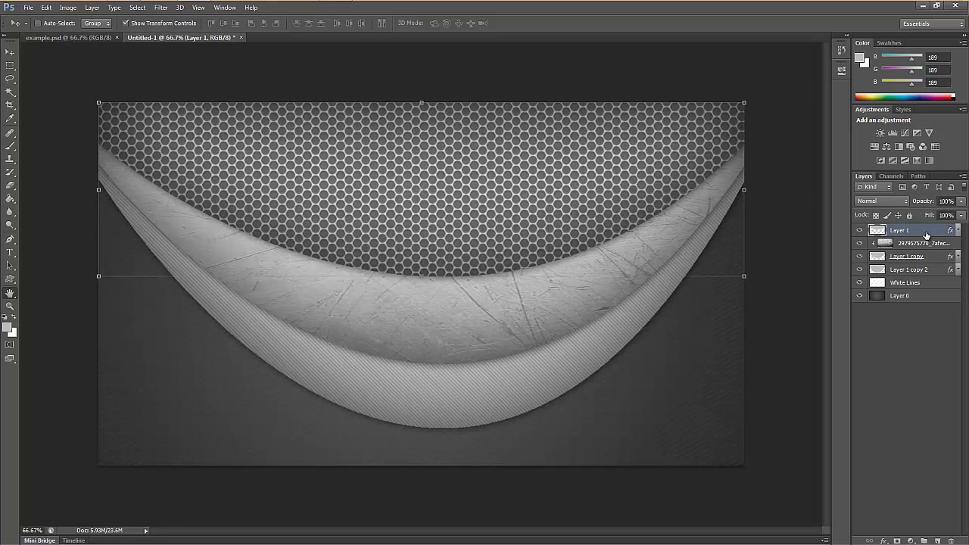
double_click(925, 235)
left_click(506, 229)
left_click_drag(655, 194, 665, 198)
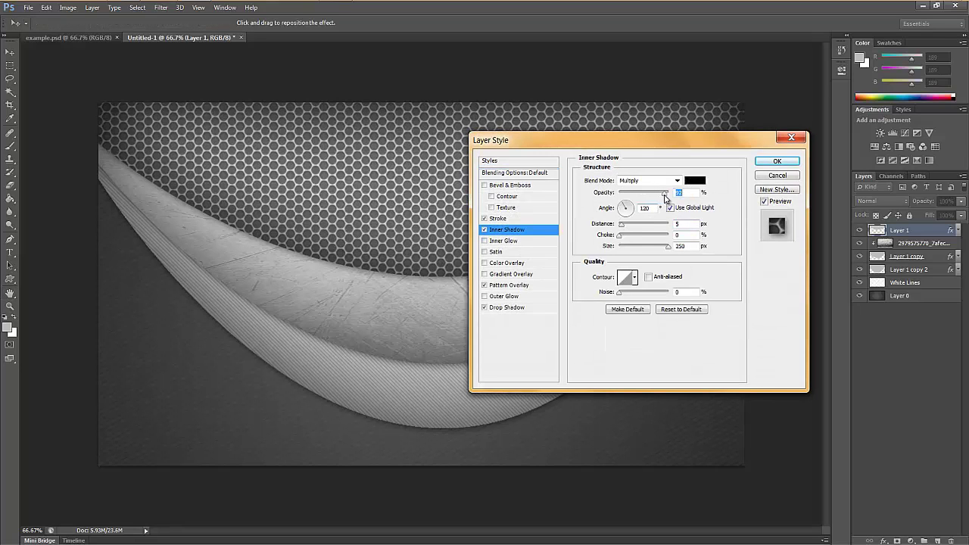
left_click(777, 161)
Raise Layer 1 copy's Inner Shadow opacity to about 85%
double_click(947, 258)
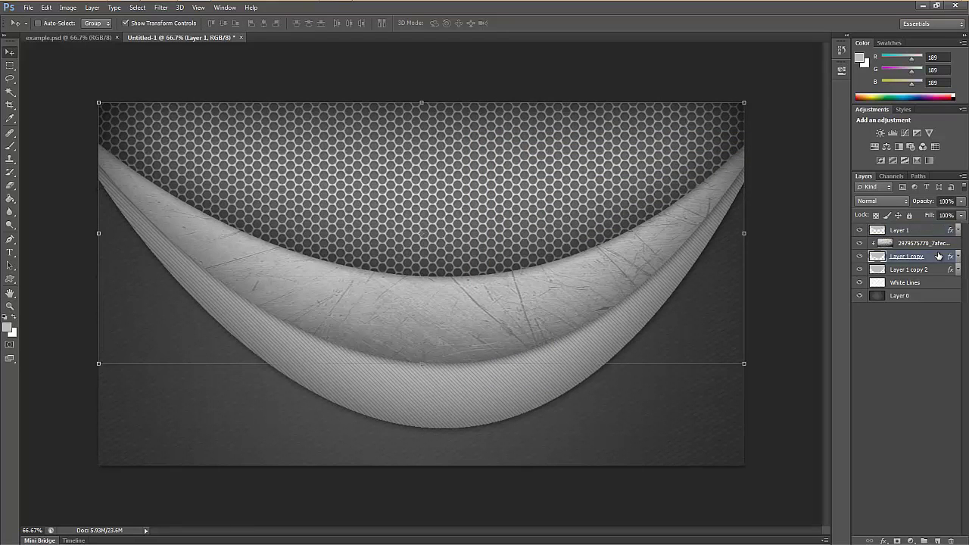
left_click(506, 229)
left_click_drag(660, 196, 667, 198)
left_click(777, 162)
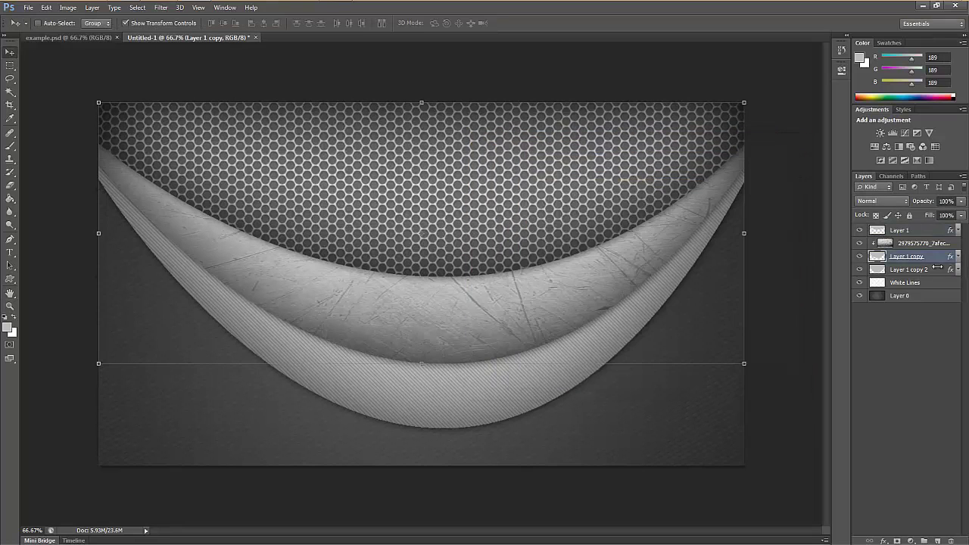
Set Layer 1 copy 2's Inner Shadow to 100% opacity
double_click(944, 285)
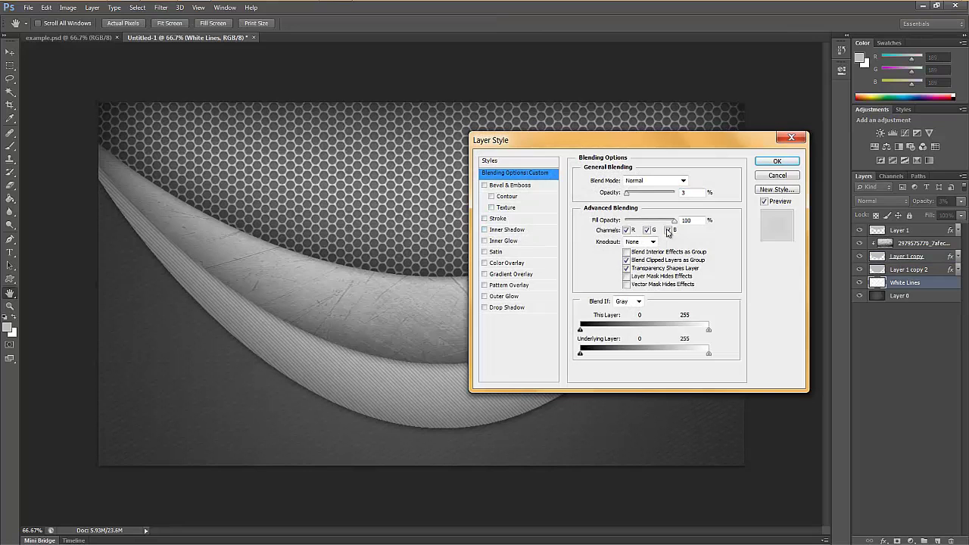
left_click(790, 139)
left_click(929, 273)
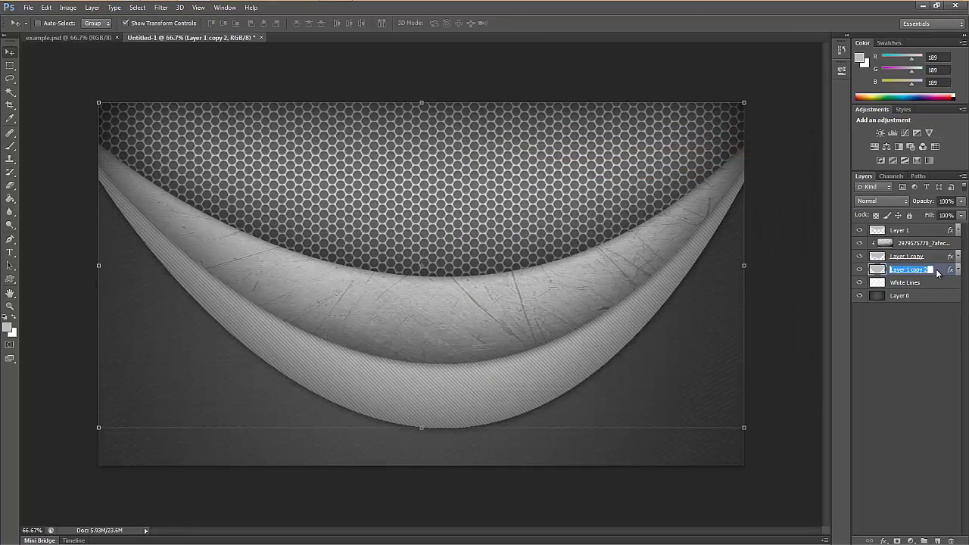
double_click(940, 271)
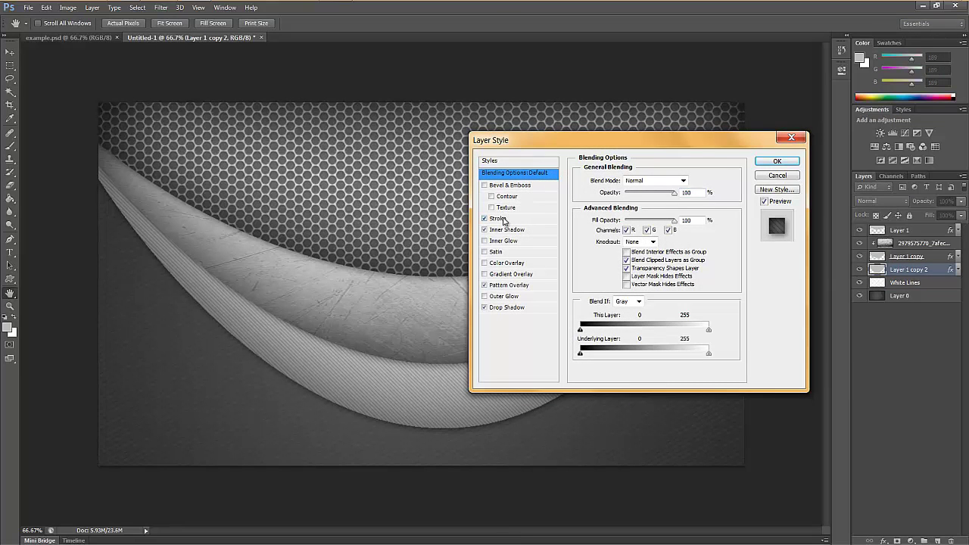
left_click(506, 219)
left_click(508, 229)
mouse_move(661, 199)
left_mouse_down()
mouse_move(718, 206)
mouse_move(742, 195)
left_mouse_up()
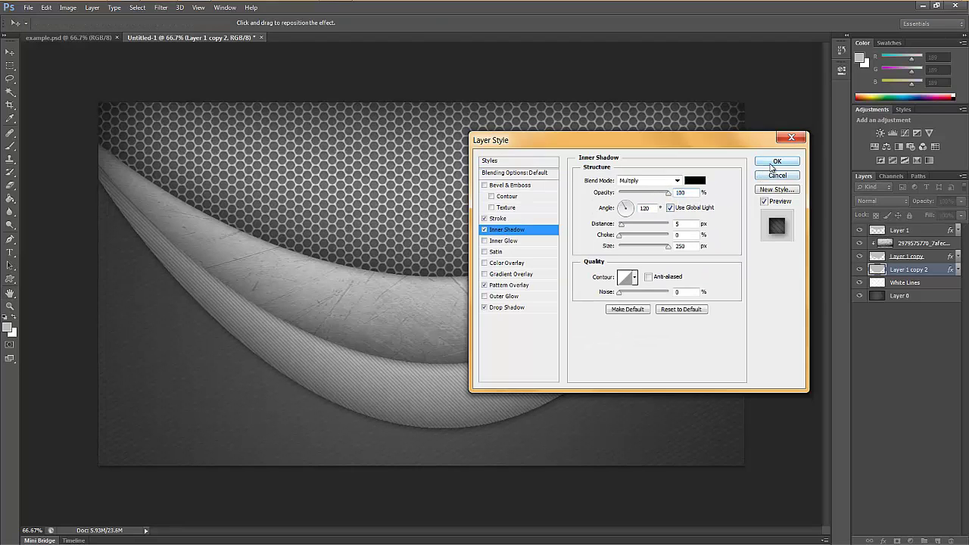
left_click(777, 161)
left_click(902, 382)
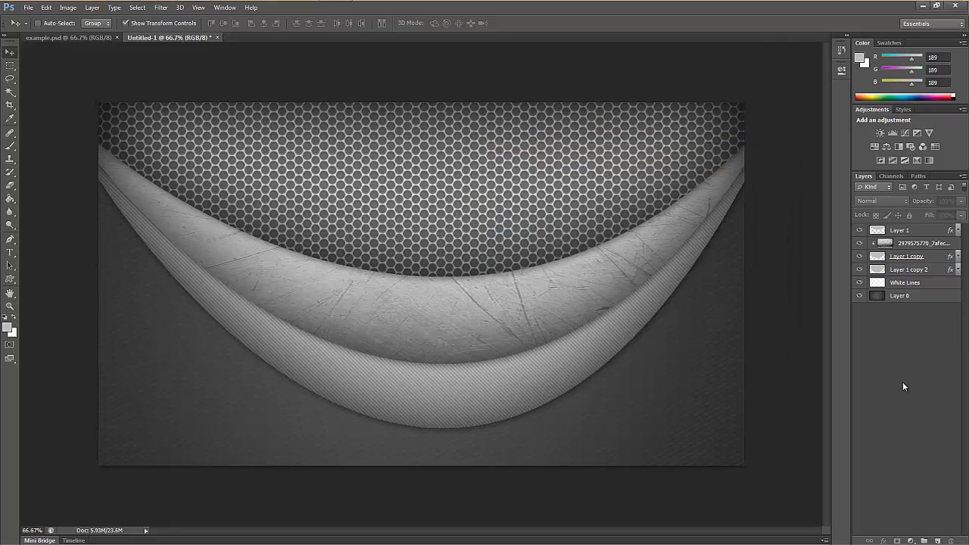